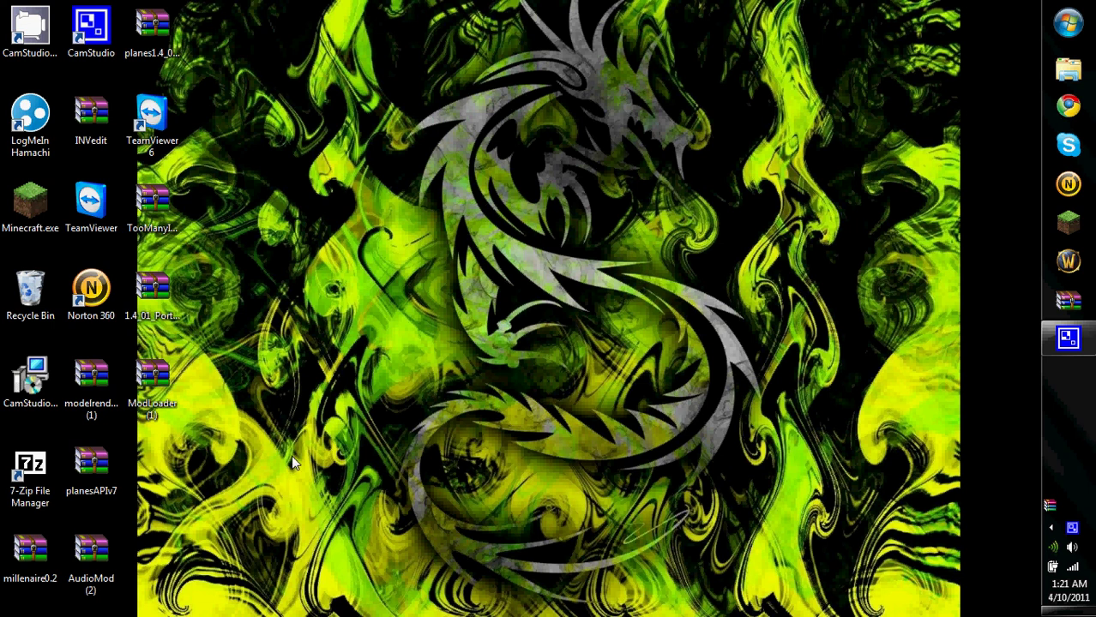
Check the ModLoader and Portal Gun archives on the desktop, then clear the selection
mouse_move(243, 418)
left_mouse_down()
mouse_move(124, 355)
mouse_move(122, 267)
mouse_move(154, 259)
left_mouse_up()
mouse_move(271, 245)
left_mouse_down()
mouse_move(186, 299)
mouse_move(136, 455)
mouse_move(134, 495)
mouse_move(114, 494)
left_mouse_up()
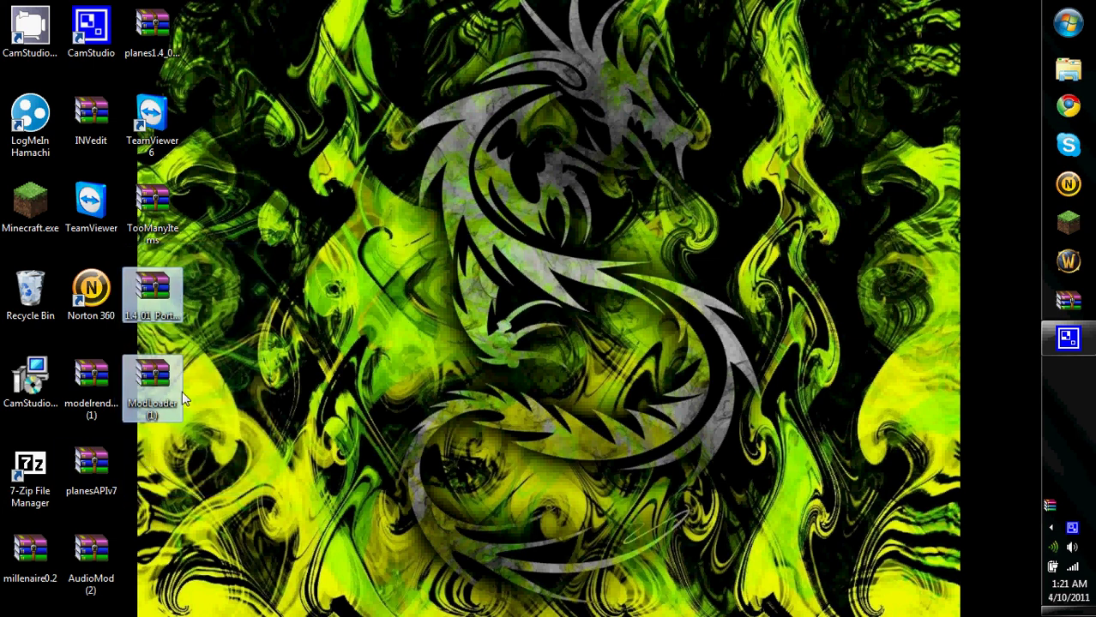
mouse_move(246, 247)
left_mouse_down()
mouse_move(62, 369)
mouse_move(119, 431)
left_mouse_up()
mouse_move(232, 465)
left_mouse_down()
mouse_move(121, 268)
mouse_move(141, 268)
left_mouse_up()
left_click(300, 337)
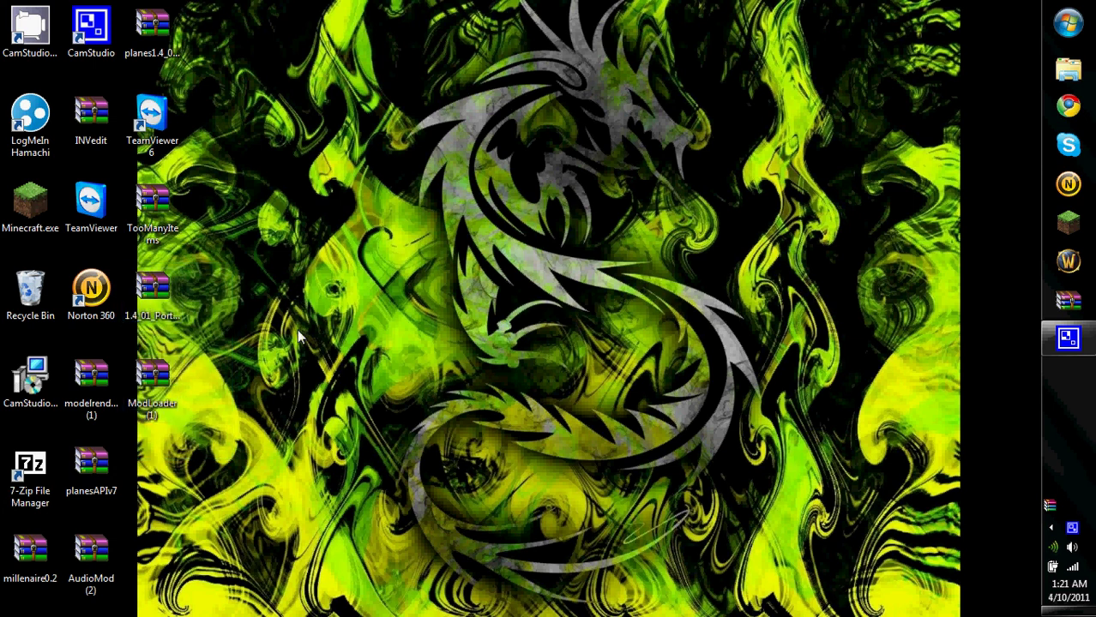
left_click(161, 294)
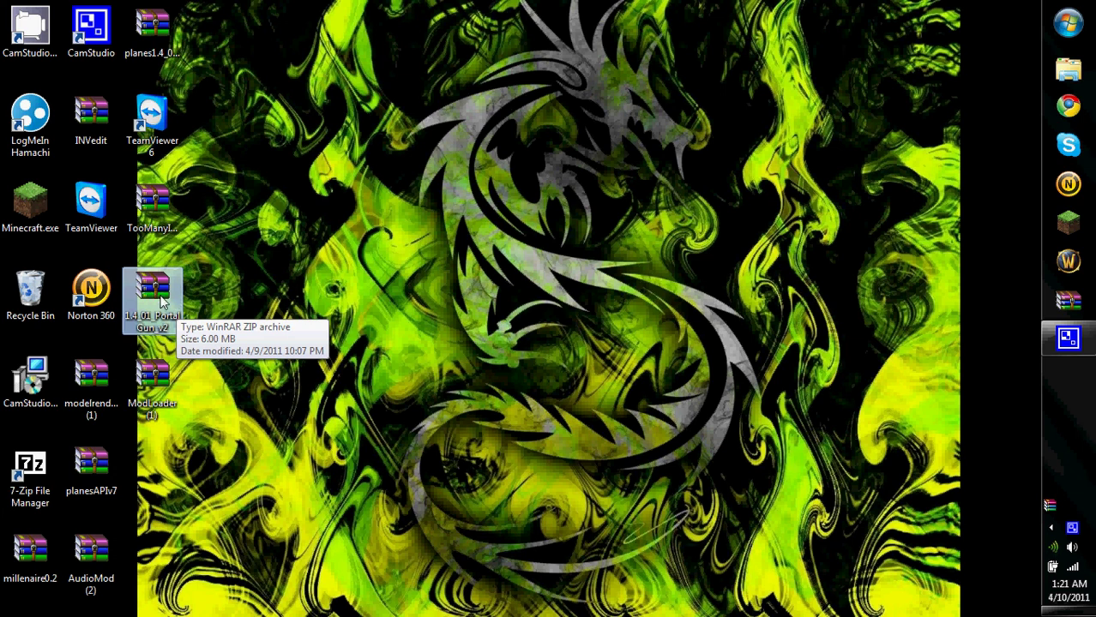
left_click(306, 228)
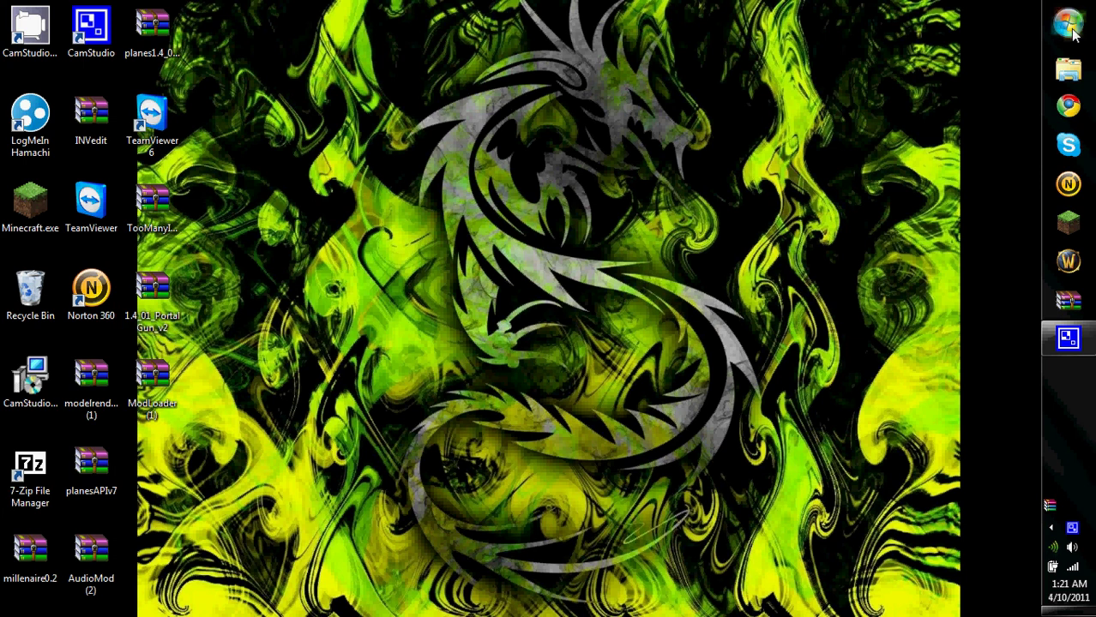
Search %appdata% and open the .minecraft folder in the Roaming folder
left_click(1068, 24)
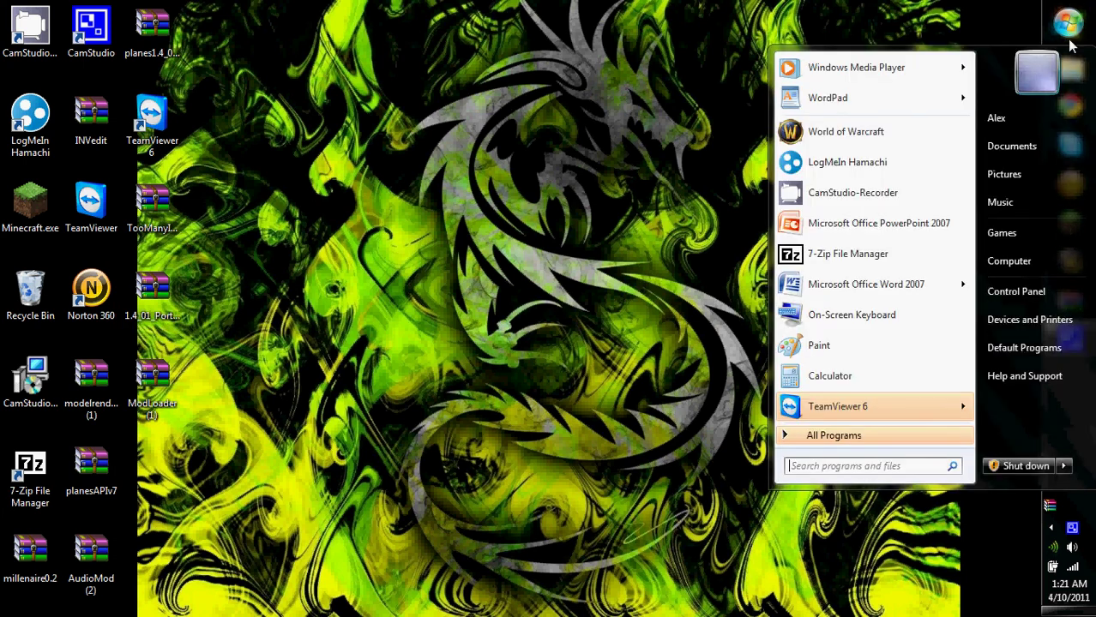
type("%appdata")
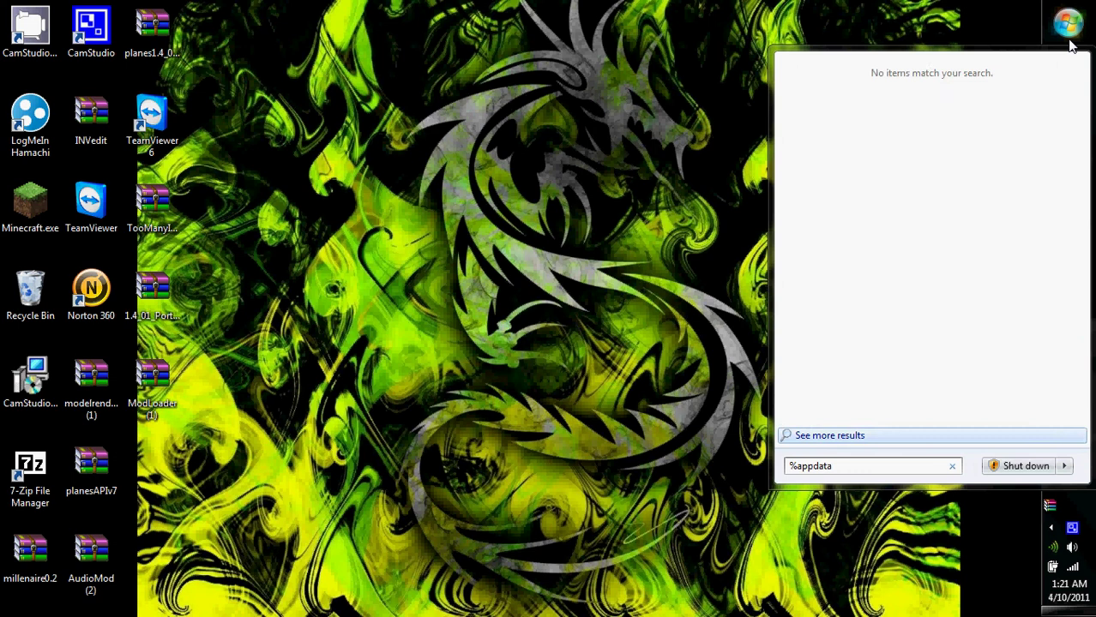
type("%")
key("Return")
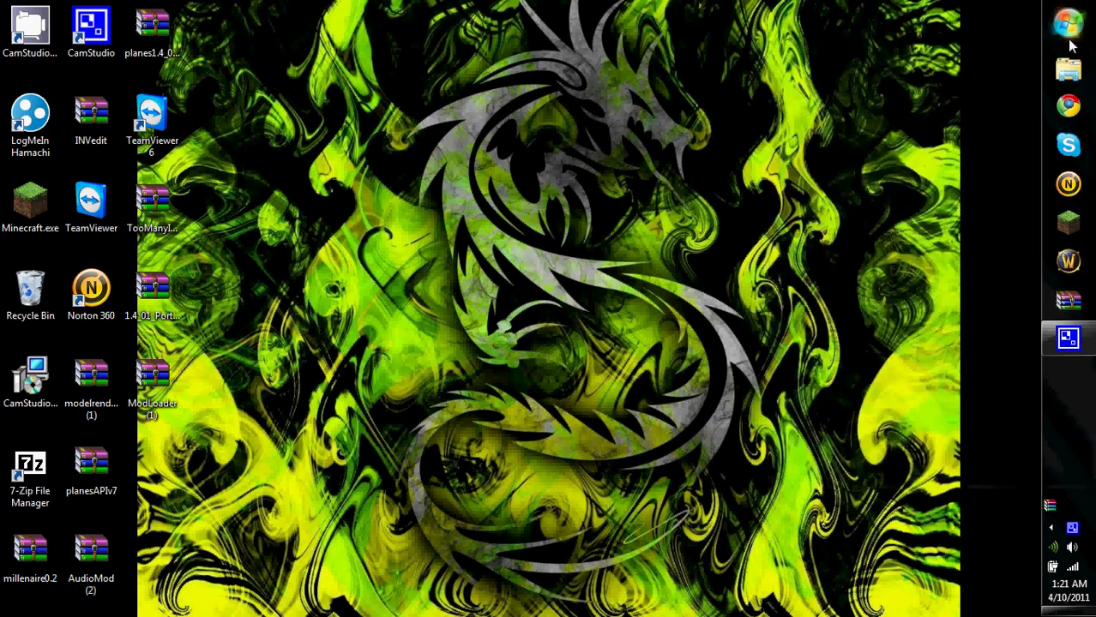
left_click(874, 276)
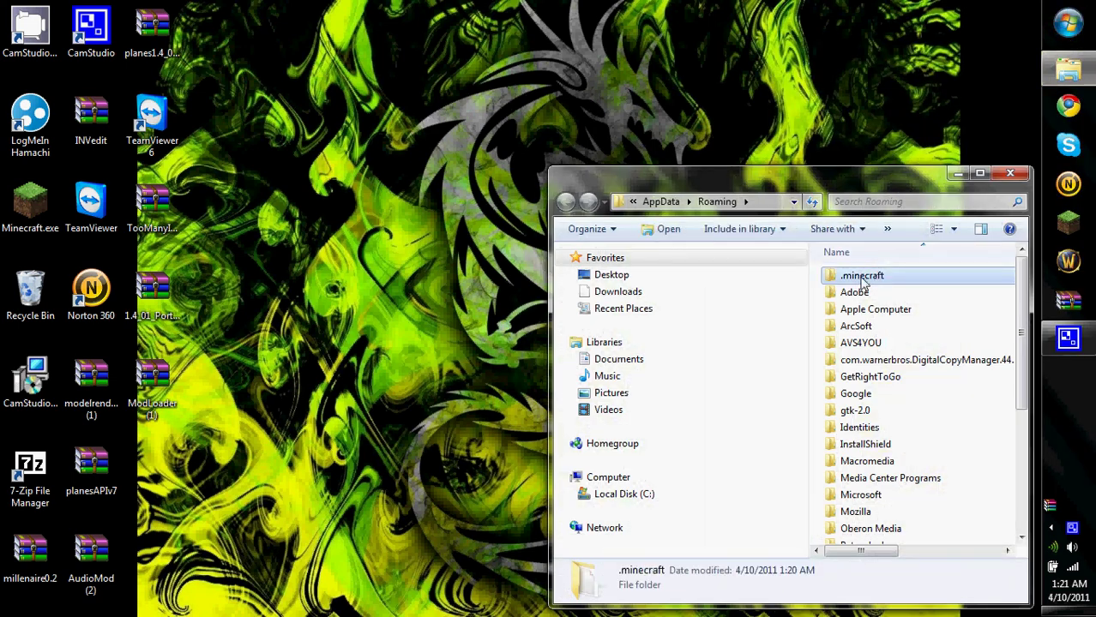
double_click(876, 279)
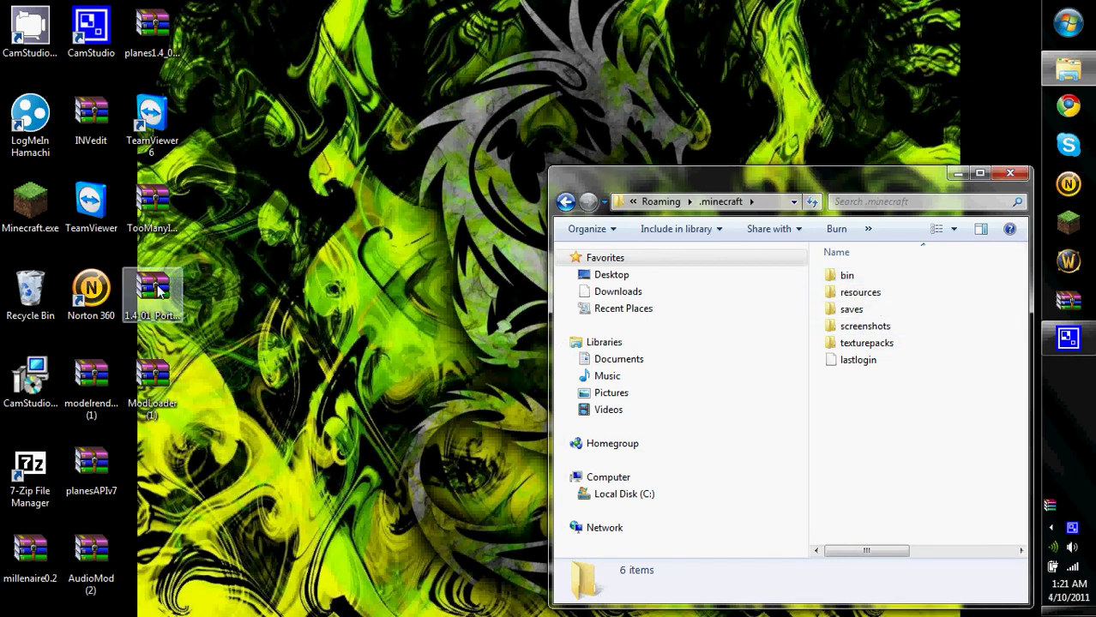
Open ModLoader (1).zip in 7-Zip File Manager and move its window left
right_click(175, 395)
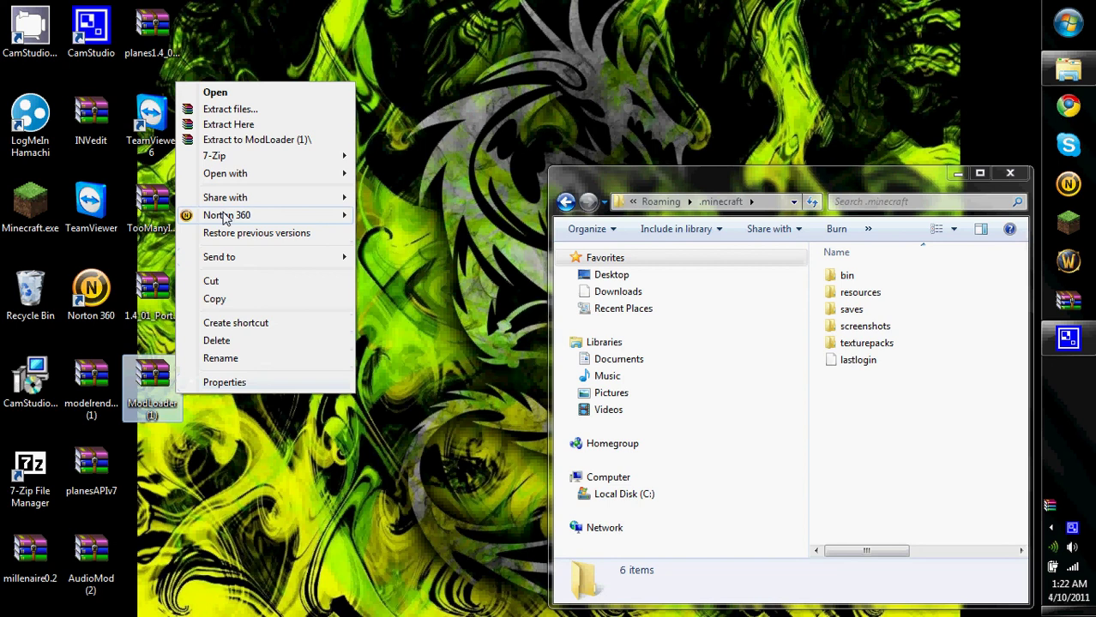
mouse_move(245, 158)
left_click(381, 157)
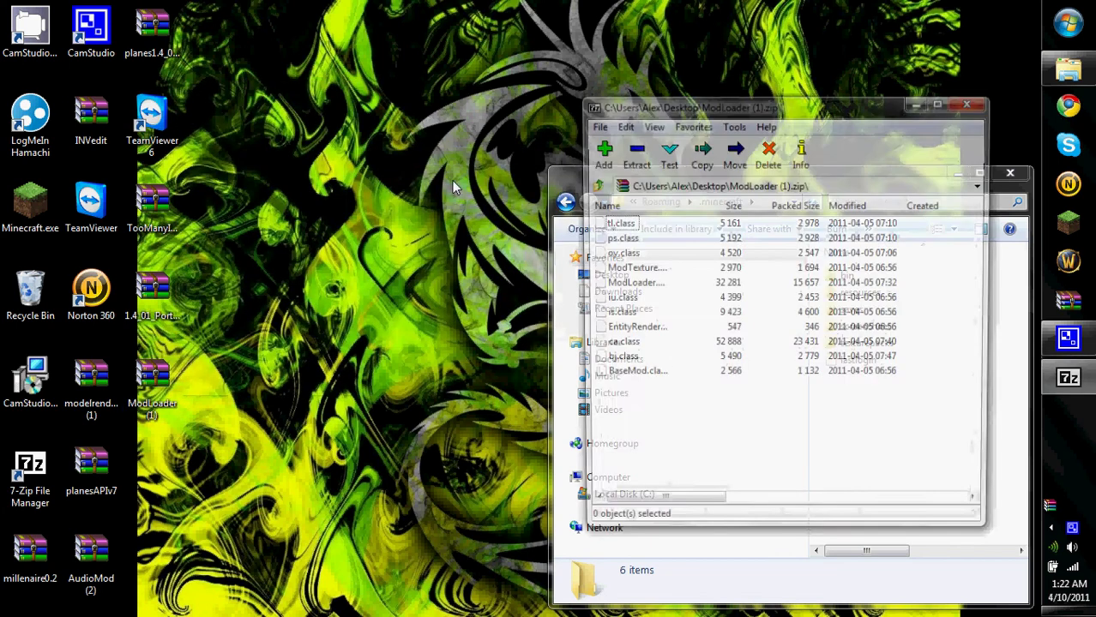
left_click_drag(654, 114, 191, 108)
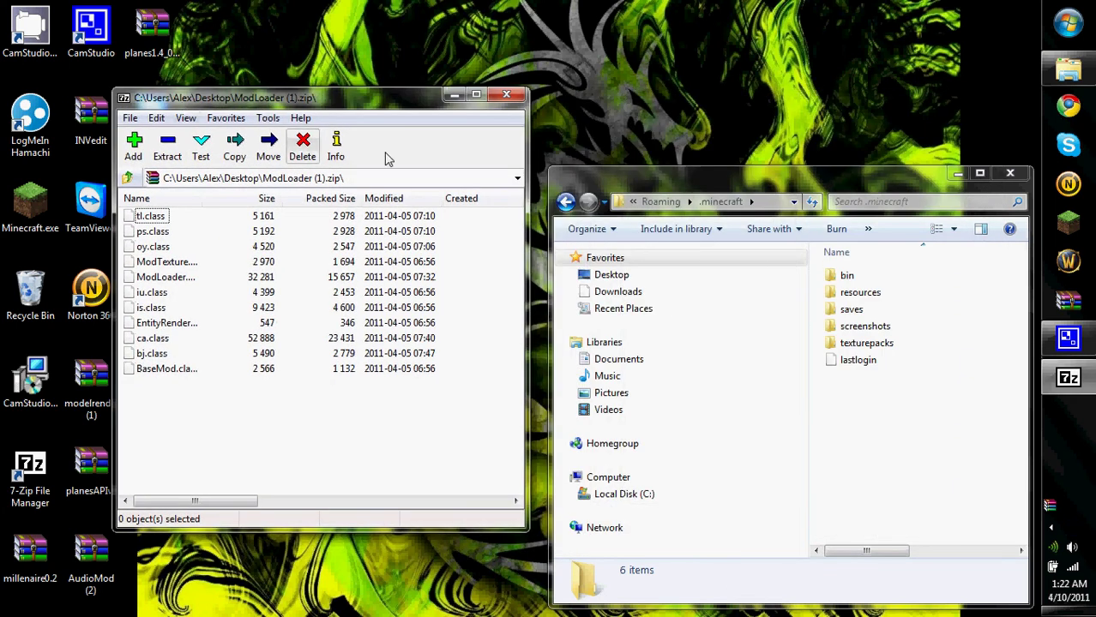
Open bin\minecraft.jar as an archive in 7-Zip
left_click(840, 278)
double_click(840, 277)
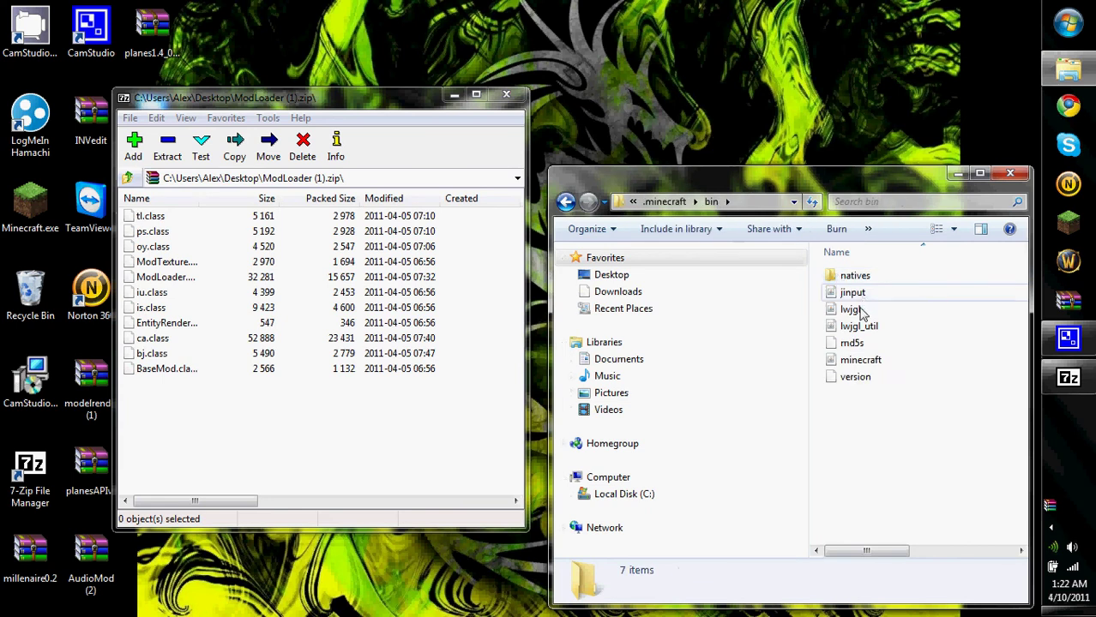
right_click(853, 361)
mouse_move(884, 74)
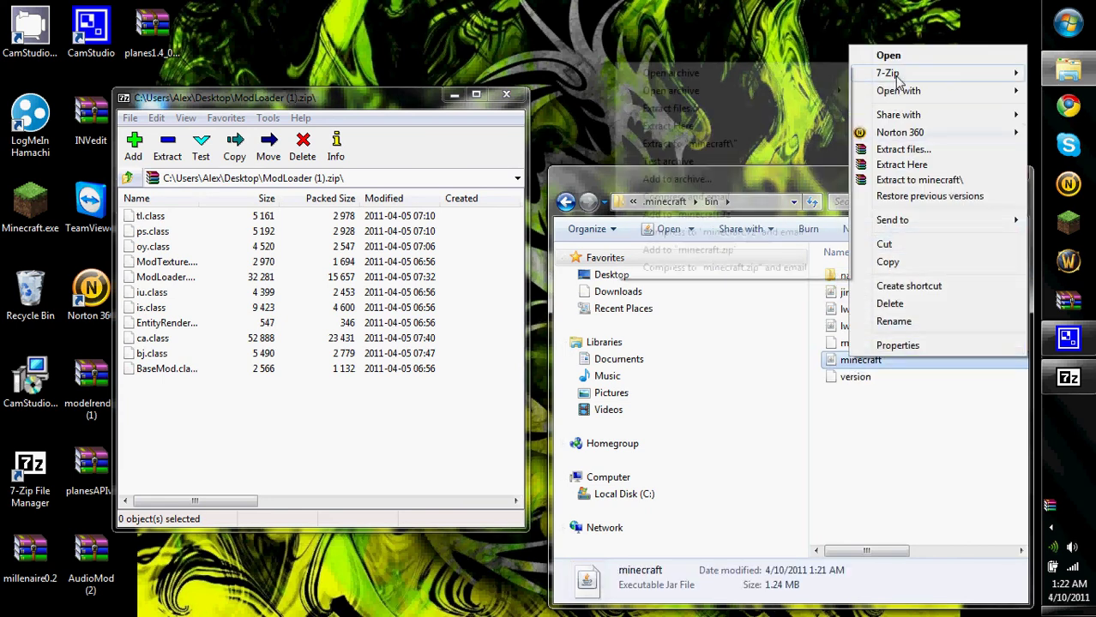
left_click(746, 72)
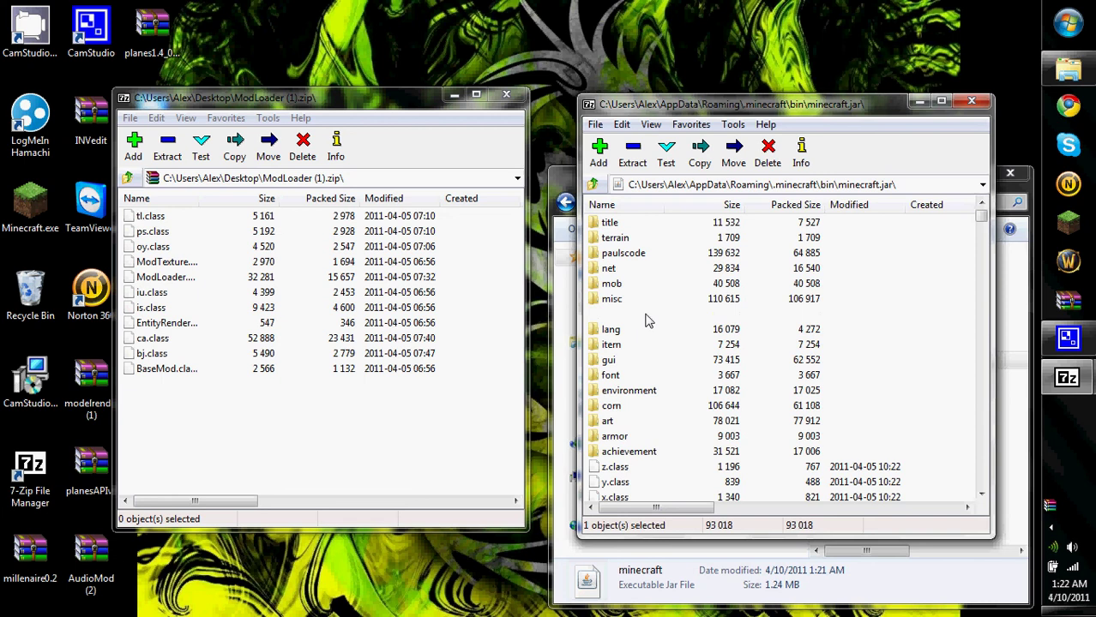
Delete the META-INF folder and its contents from minecraft.jar
left_click(622, 315)
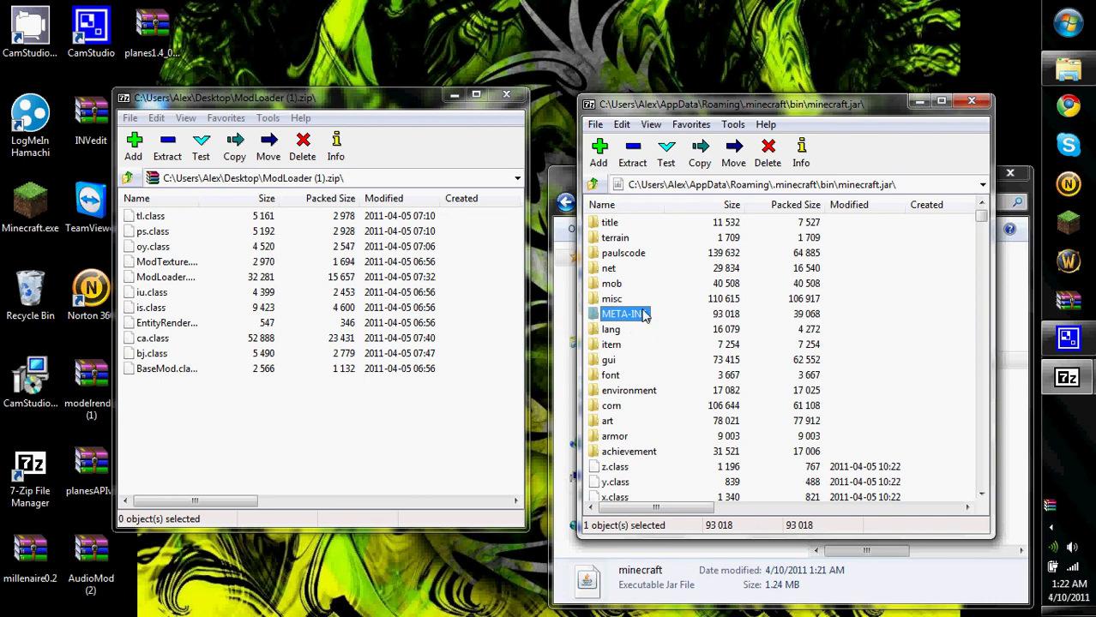
key("Delete")
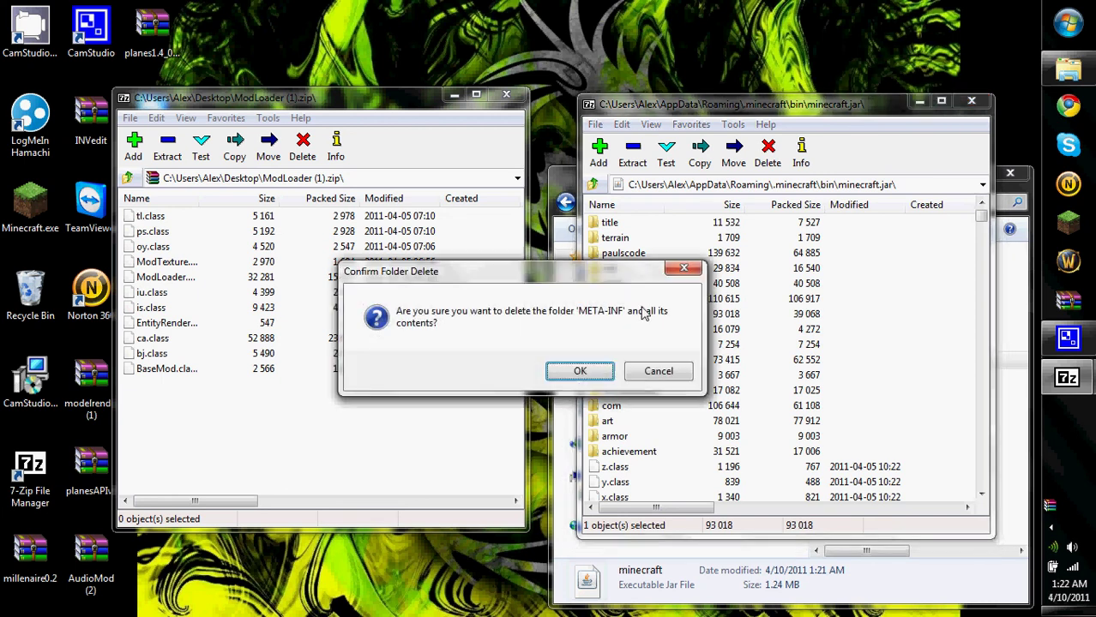
left_click(579, 371)
Copy all 11 ModLoader files into minecraft.jar, confirming the copy
mouse_move(295, 460)
left_mouse_down()
mouse_move(123, 298)
mouse_move(127, 178)
left_mouse_up()
left_click_drag(134, 247, 135, 260)
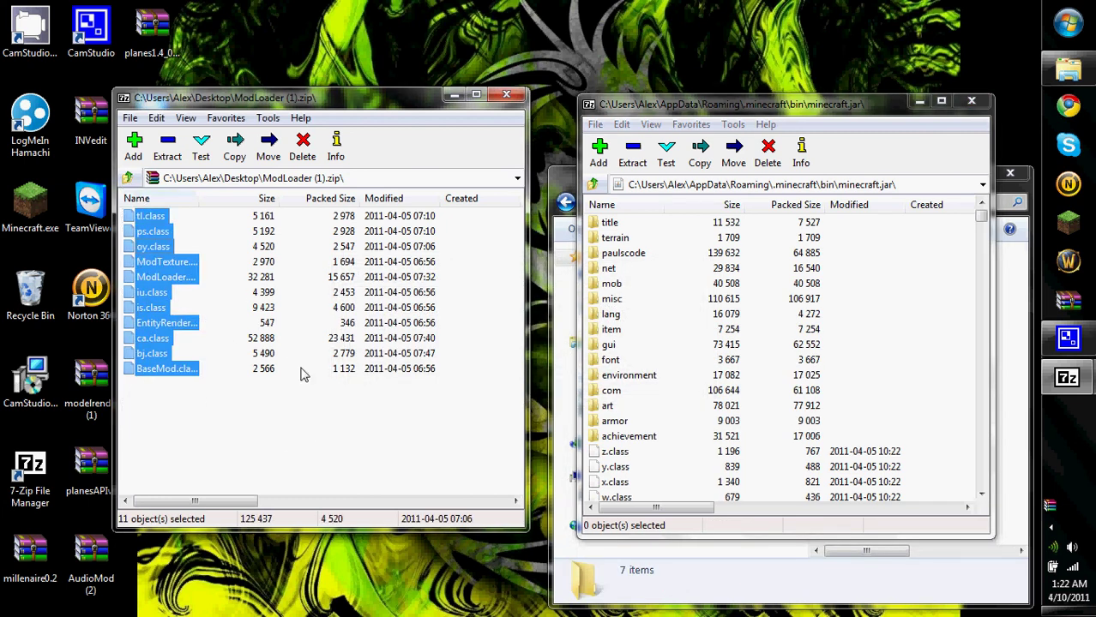
left_click_drag(652, 470, 652, 470)
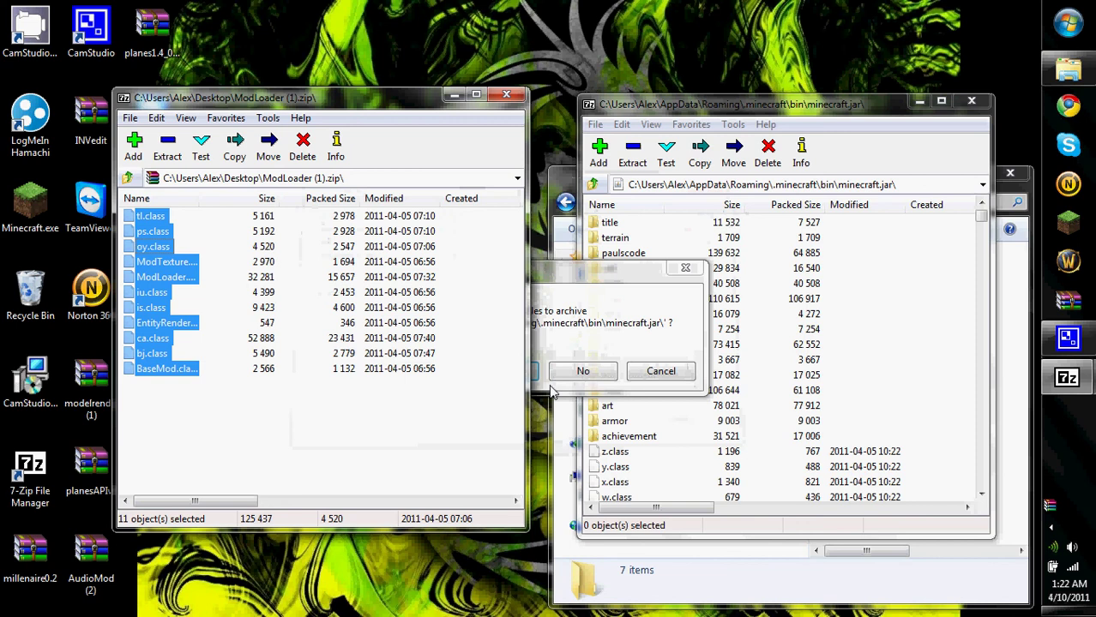
left_click(506, 372)
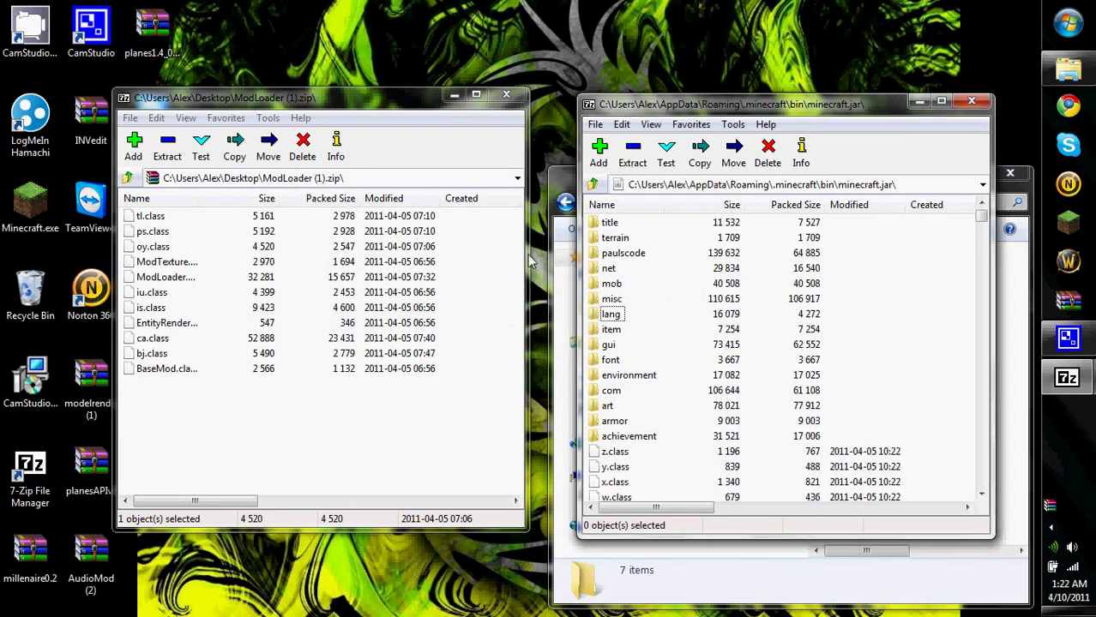
Swap the ModLoader archive for the Portal Gun archive, with the other pane back at .minecraft
left_click(509, 97)
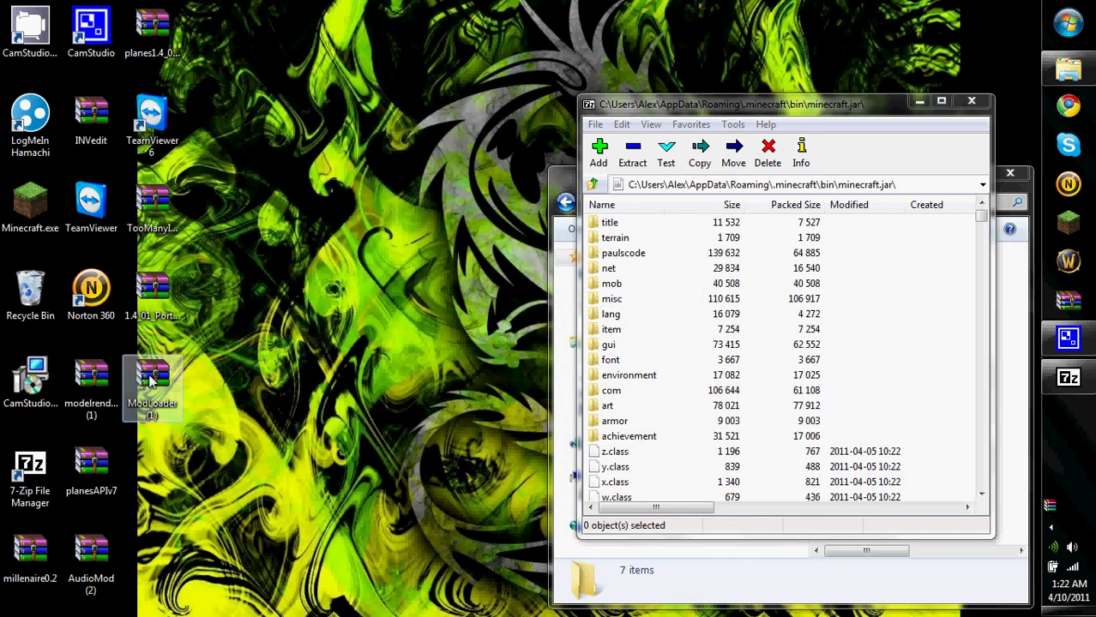
right_click(158, 294)
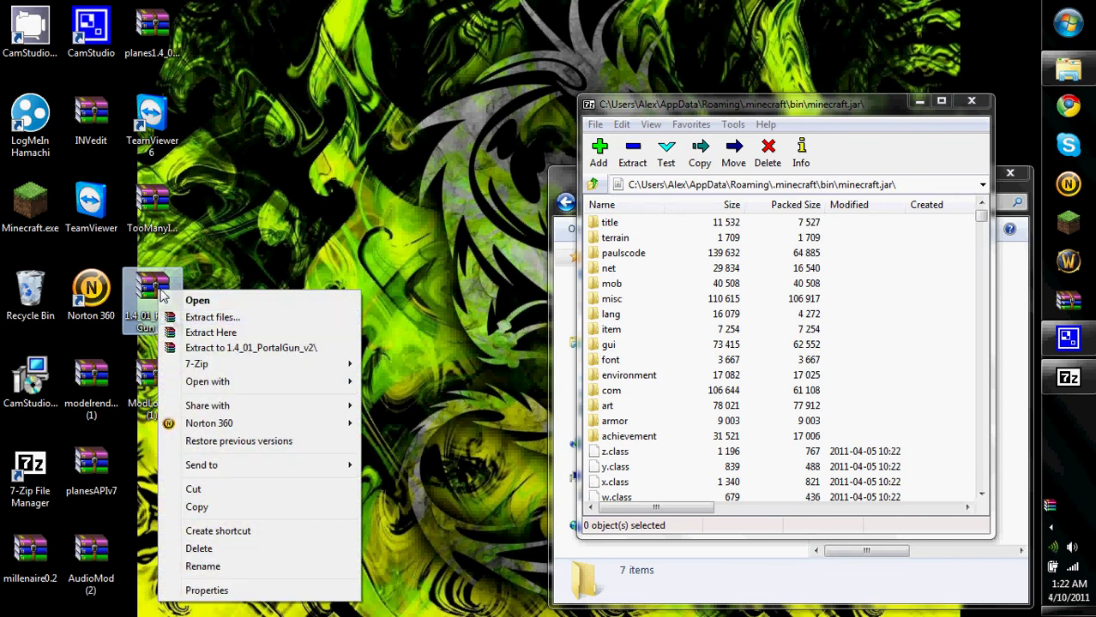
mouse_move(197, 371)
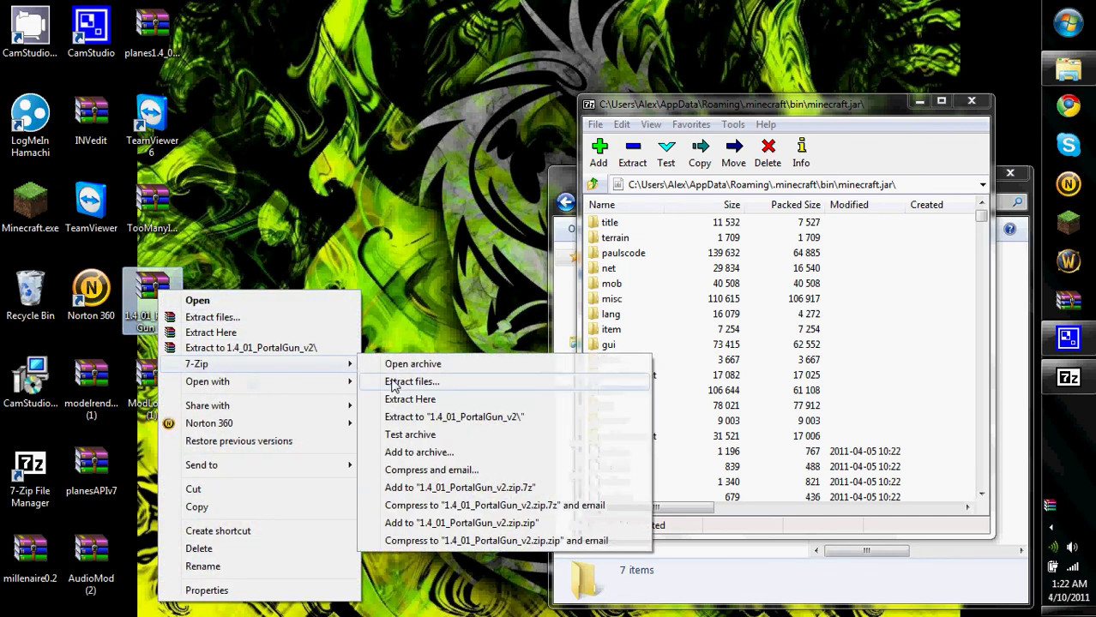
left_click(403, 365)
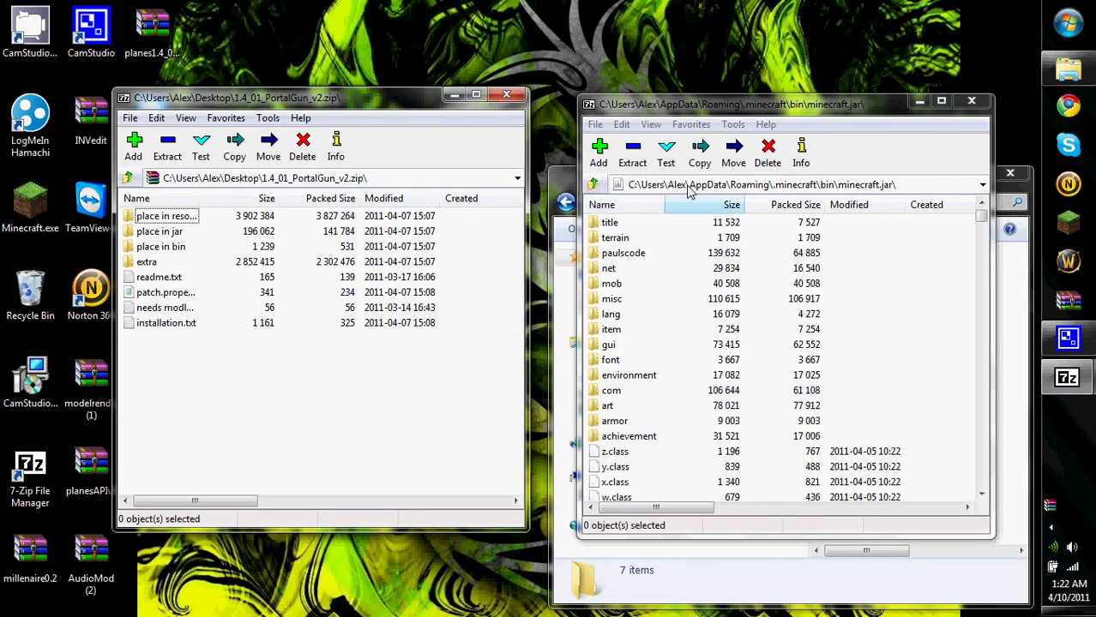
left_click(594, 185)
left_click(594, 186)
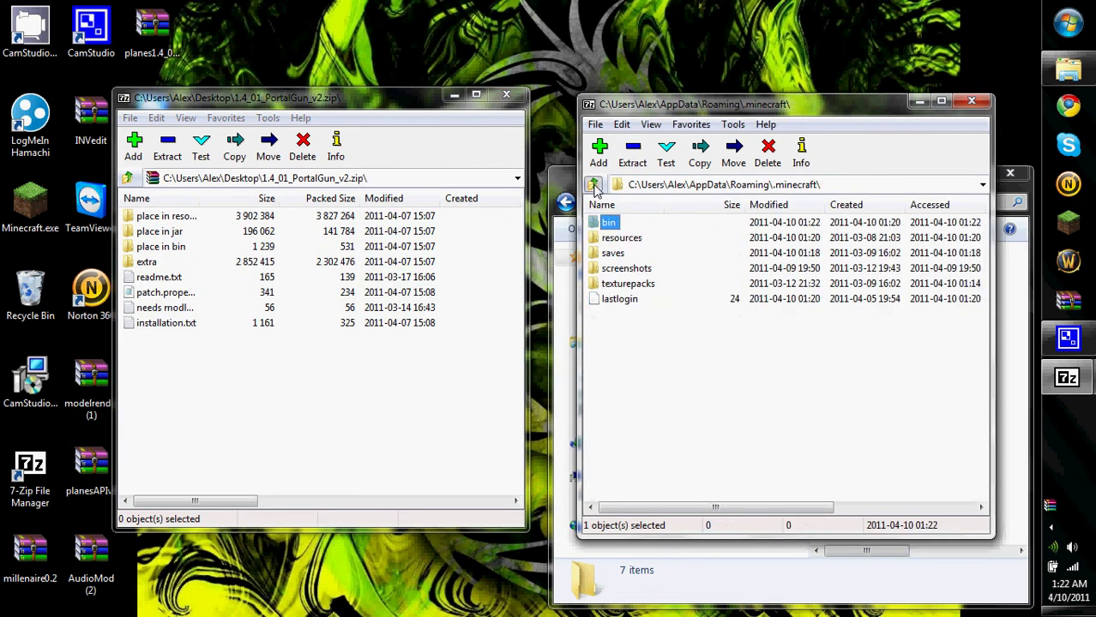
left_click(1010, 173)
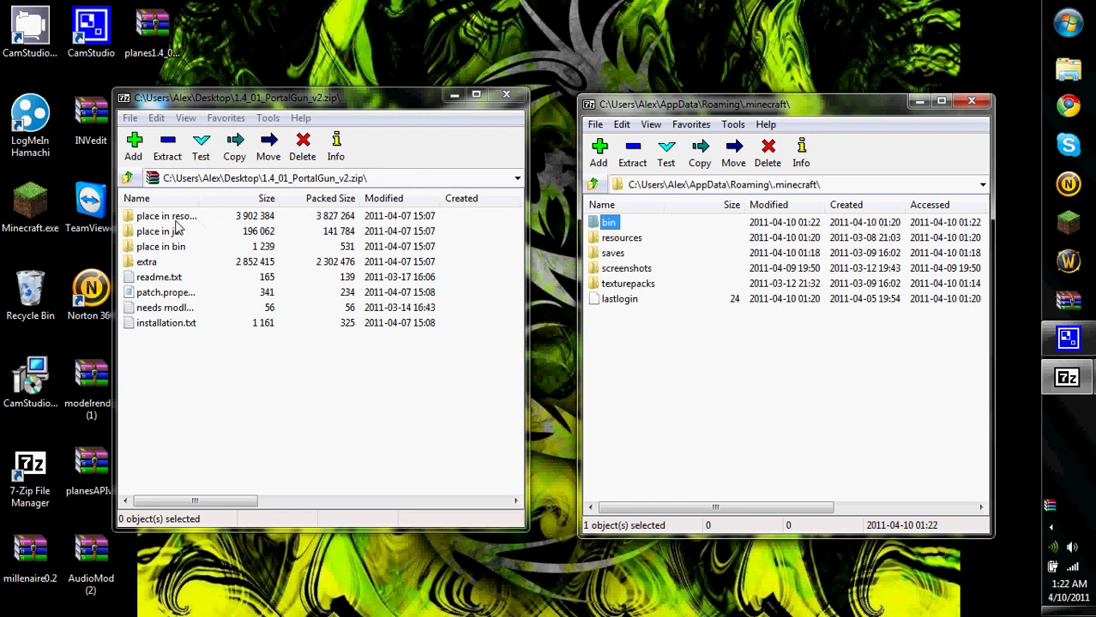
Copy the mod folder from "place in resources" into .minecraft\resources
double_click(181, 217)
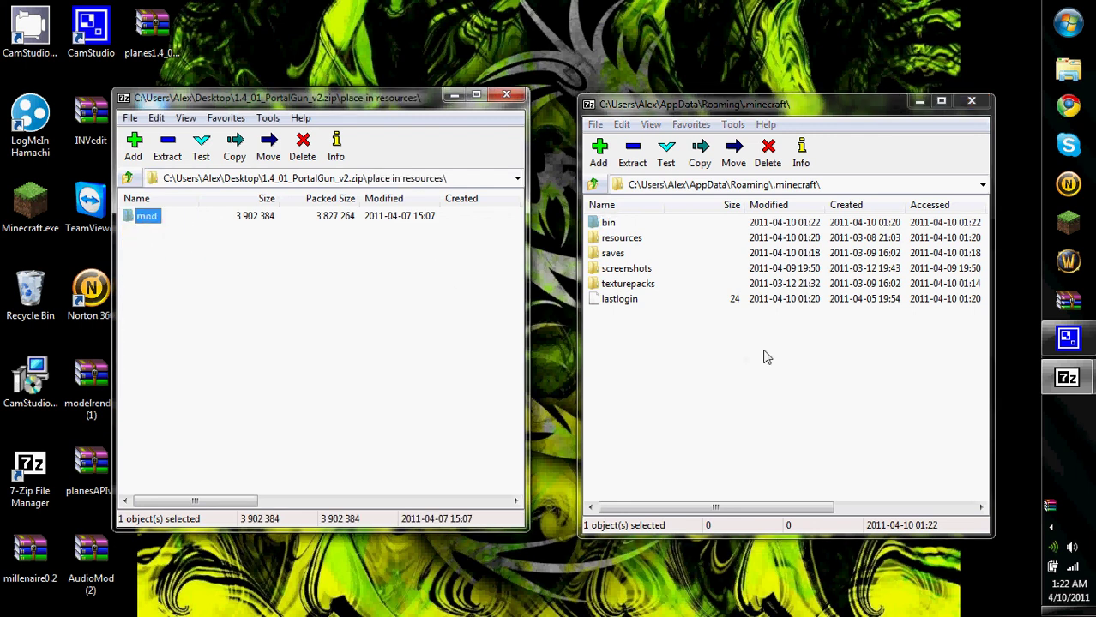
left_click(632, 241)
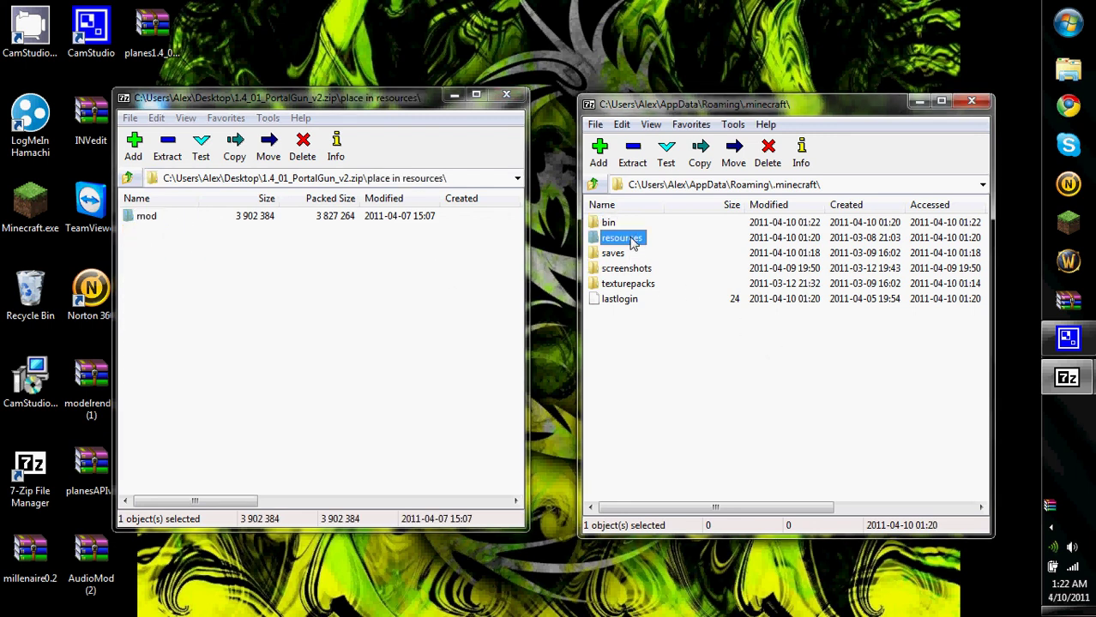
double_click(635, 245)
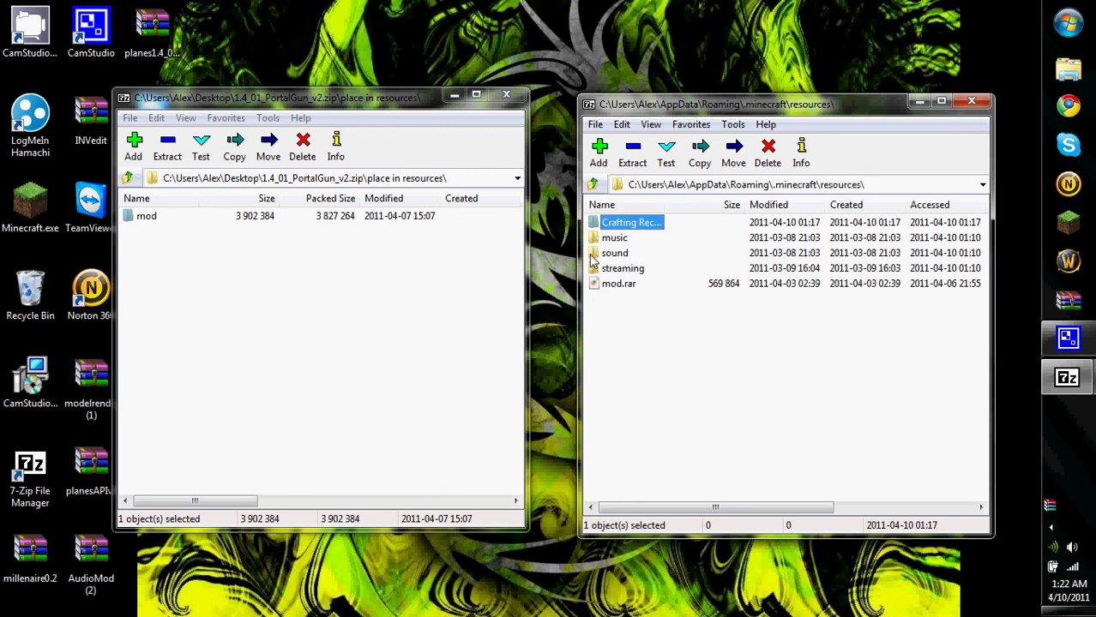
left_click(147, 220)
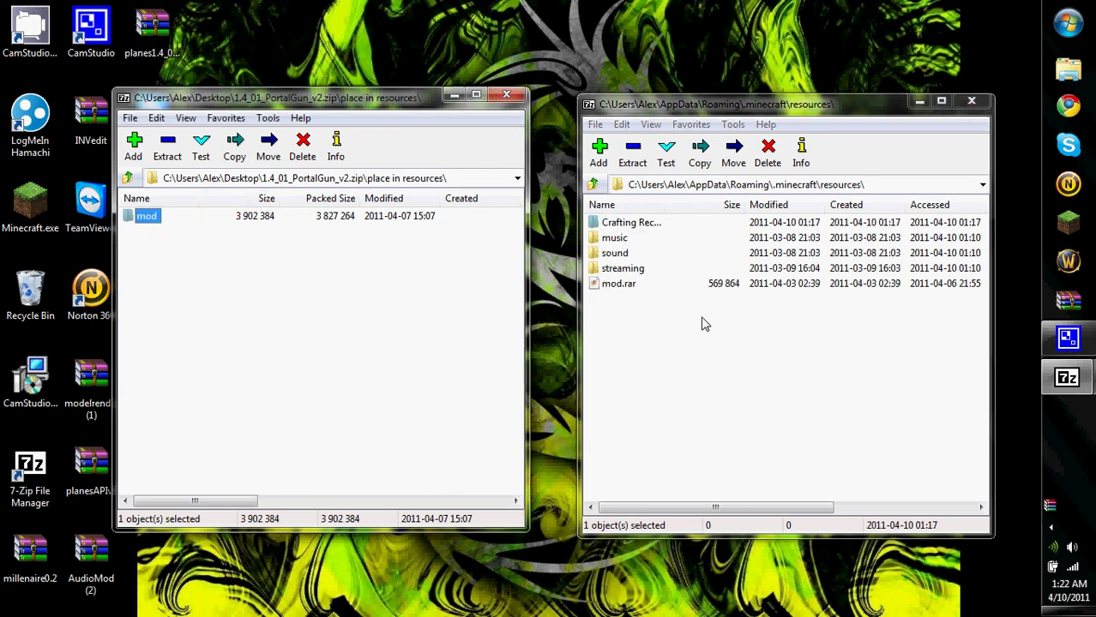
Open the archive's "place in jar" folder, with .minecraft's bin folder selected alongside
left_click(128, 179)
left_click(591, 185)
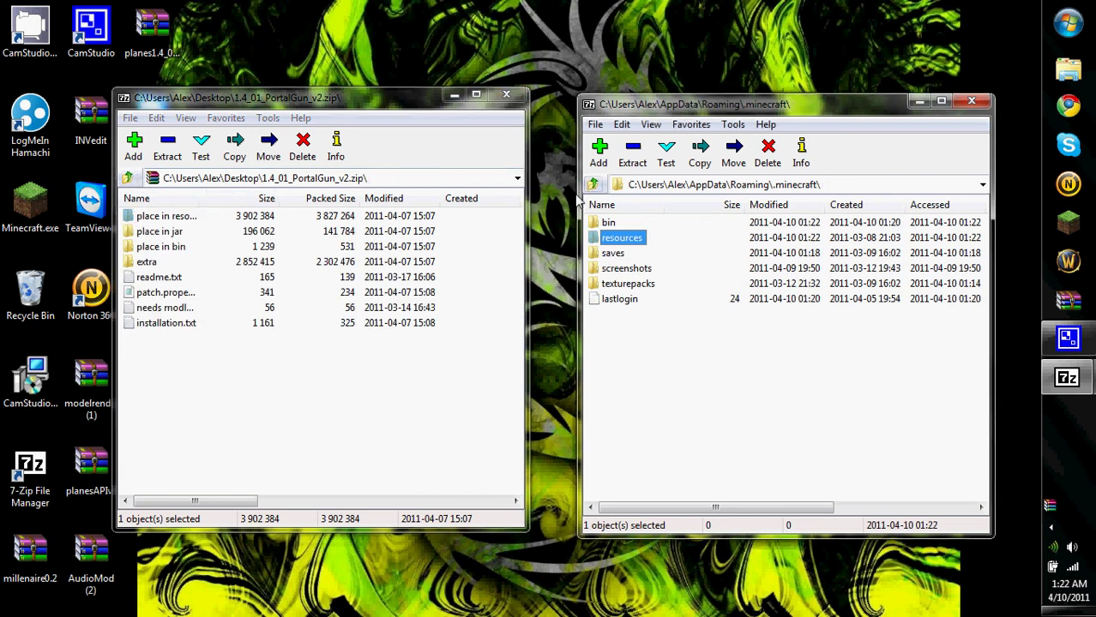
left_click(160, 237)
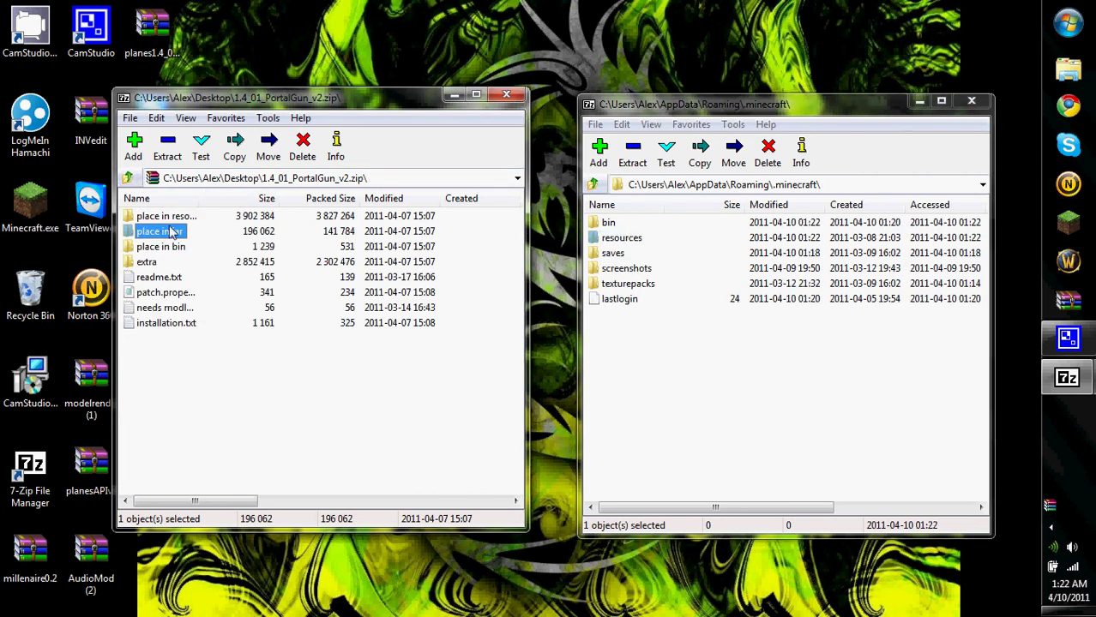
double_click(176, 237)
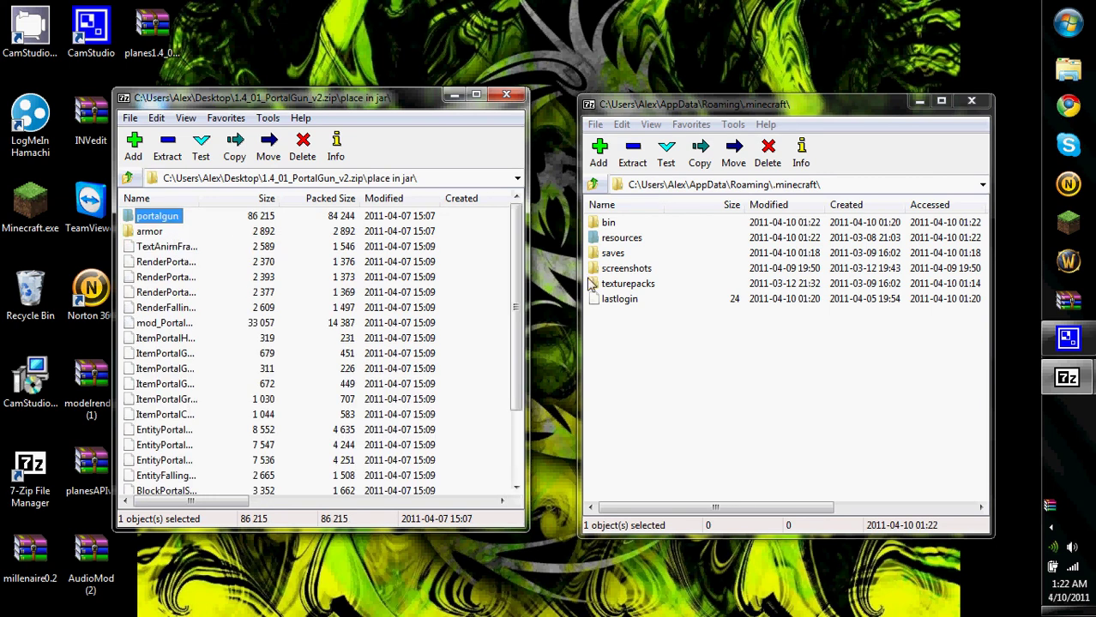
right_click(609, 225)
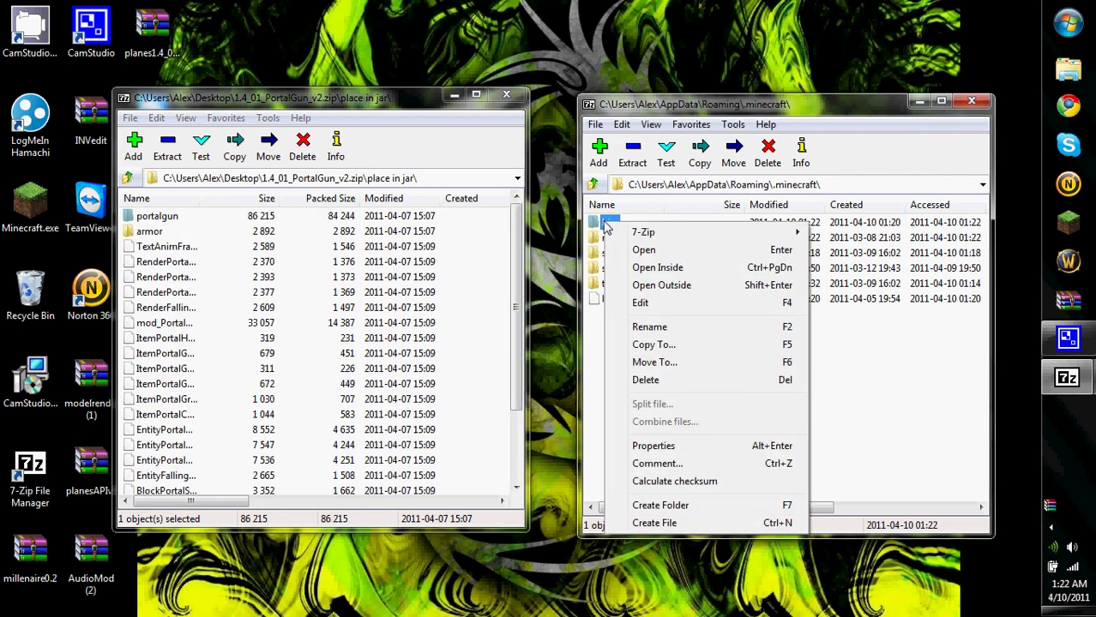
Open minecraft.jar from the bin folder as an archive and move its window aside
key("Return")
right_click(629, 298)
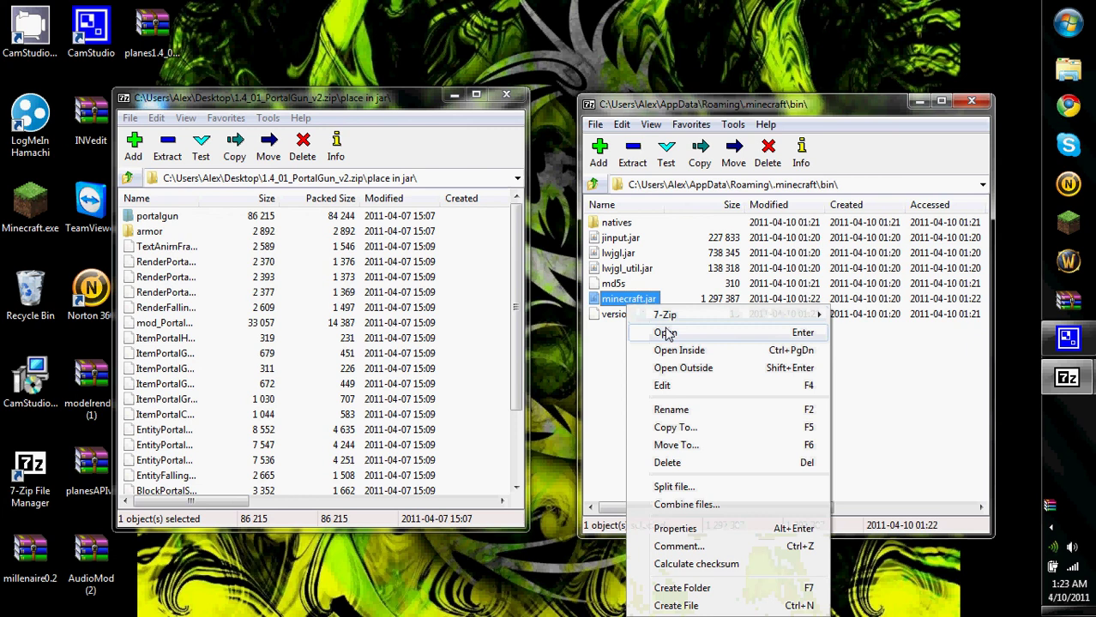
mouse_move(664, 315)
left_click(879, 315)
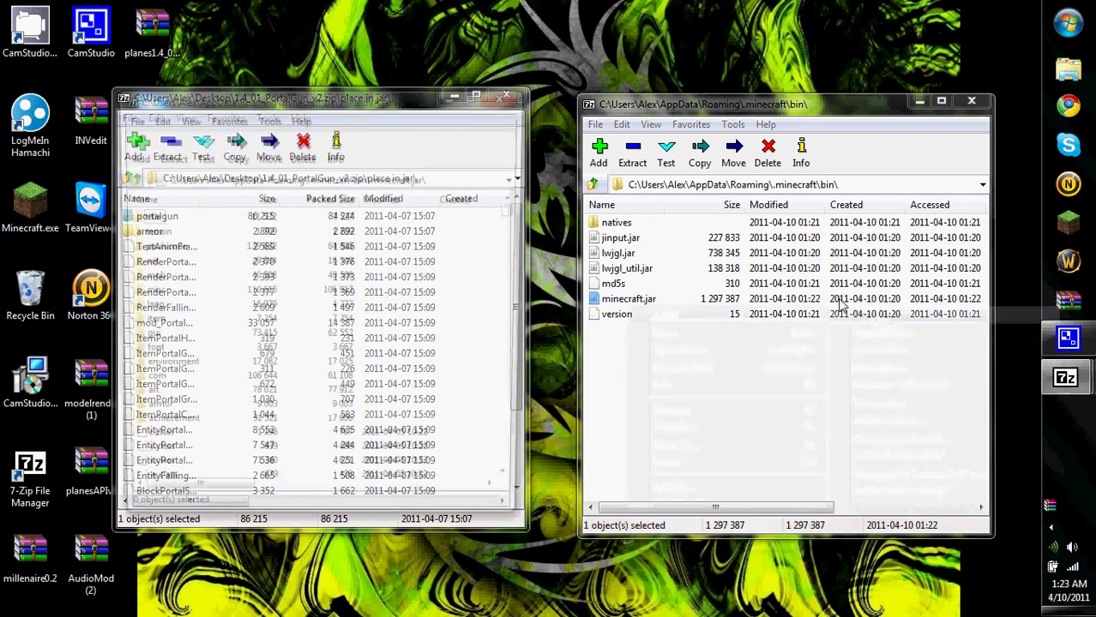
left_click_drag(297, 102, 818, 89)
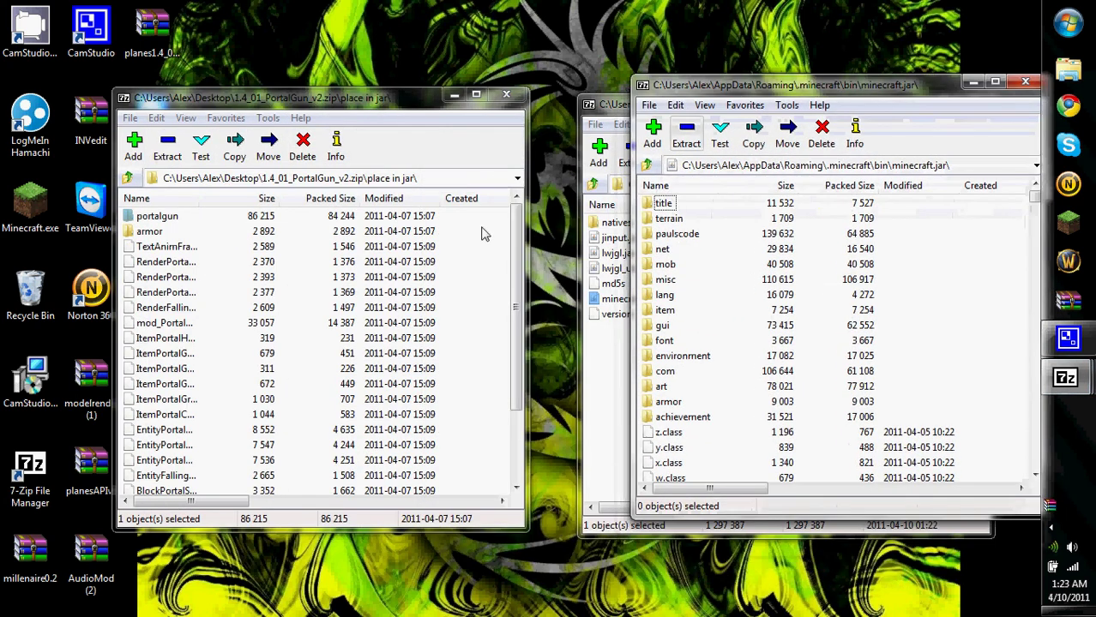
Copy all 24 "place in jar" items into minecraft.jar, confirming the copy
left_click(481, 233)
scroll(502, 437, "down", 3)
mouse_move(460, 479)
left_mouse_down()
mouse_move(197, 330)
mouse_move(142, 206)
mouse_move(142, 221)
mouse_move(686, 257)
mouse_move(755, 283)
left_mouse_up()
left_click(508, 371)
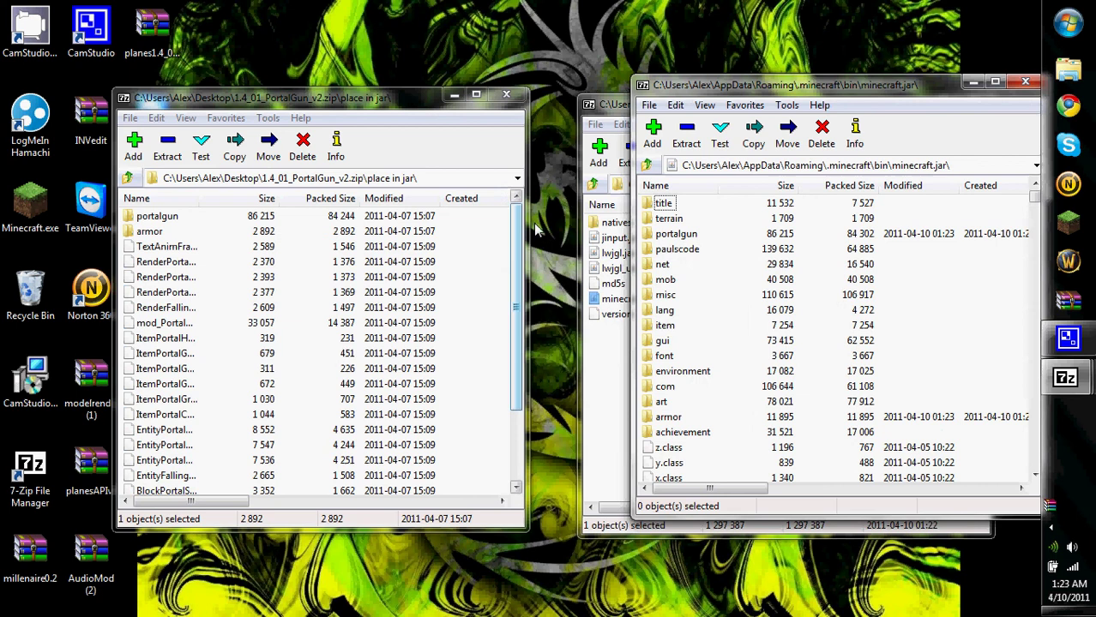
Close the extra bin window and return from minecraft.jar to the bin folder
left_click(127, 179)
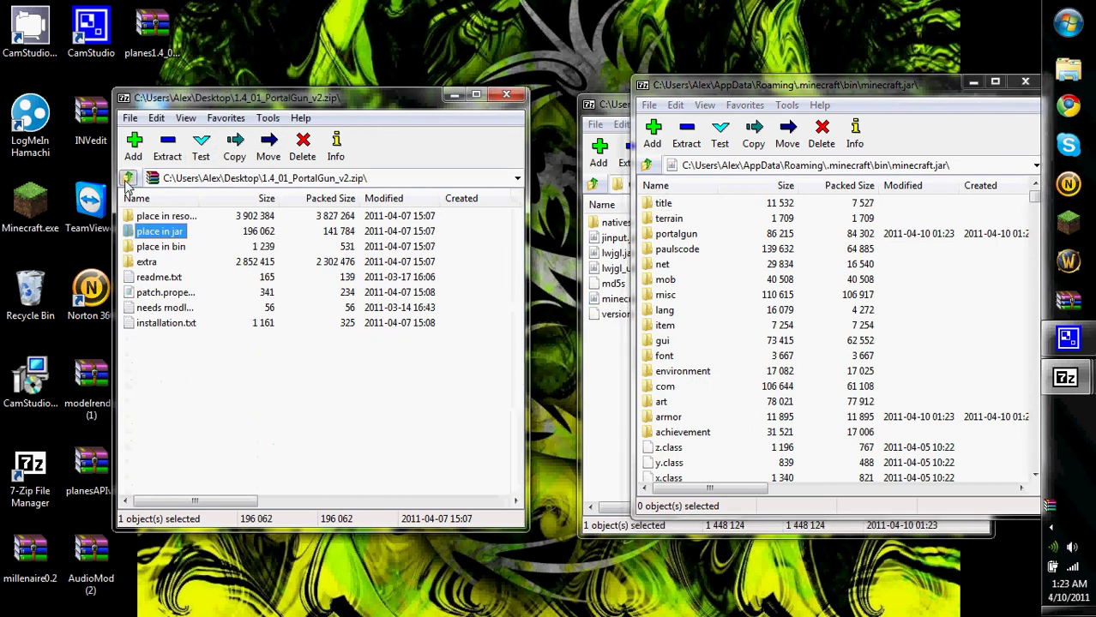
left_click(627, 120)
left_click(977, 98)
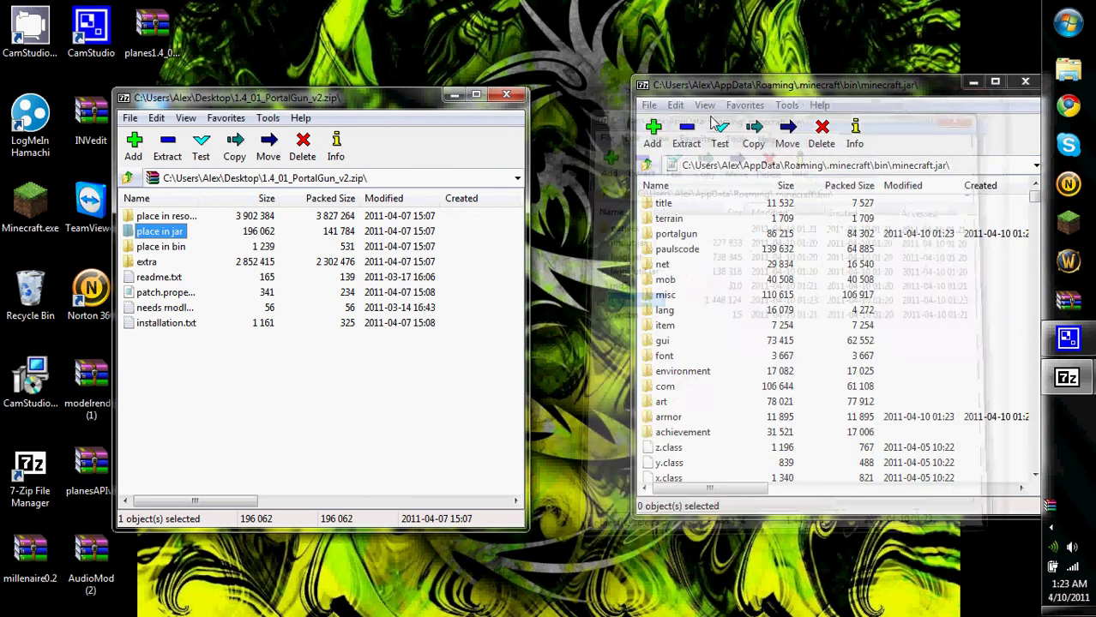
left_click(647, 165)
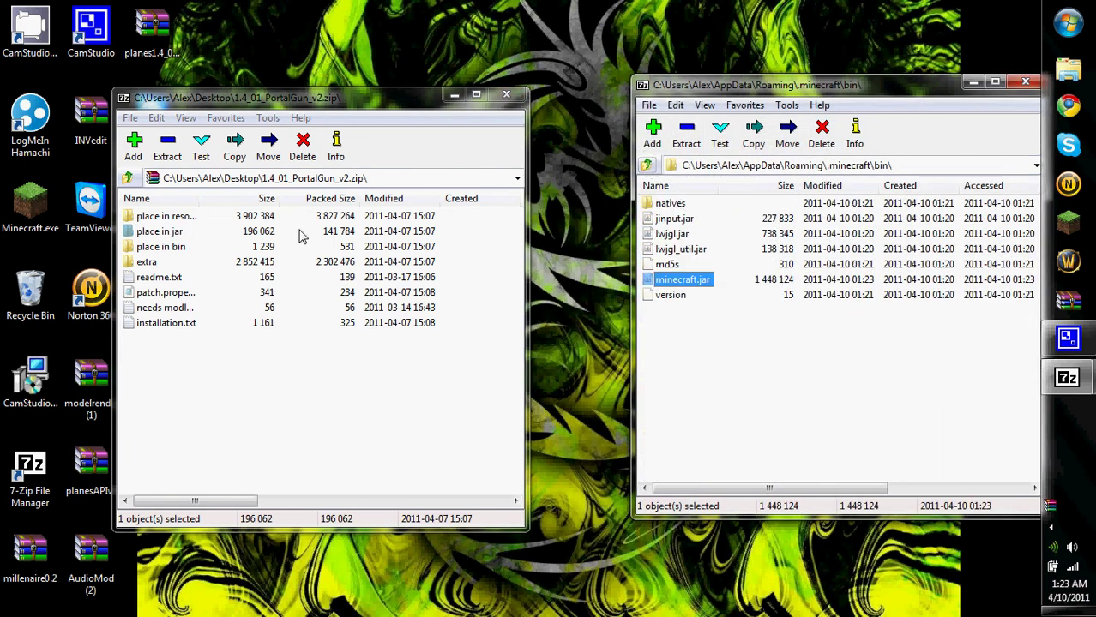
Copy the 1 239-byte mod_Portal file from "place in bin" into .minecraft\bin
double_click(169, 248)
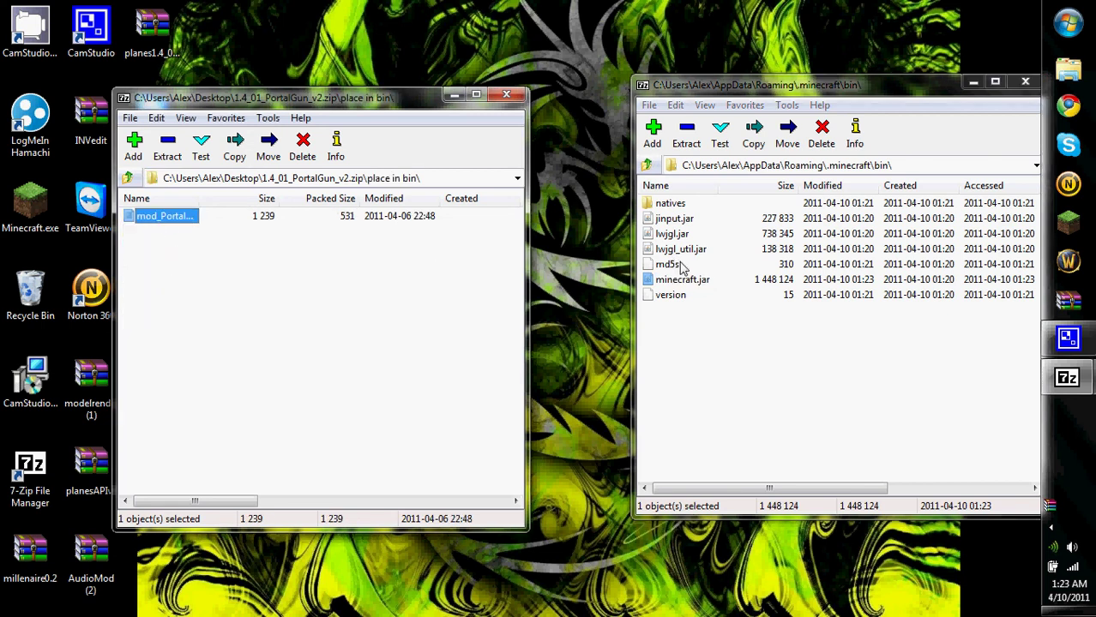
left_click(729, 347)
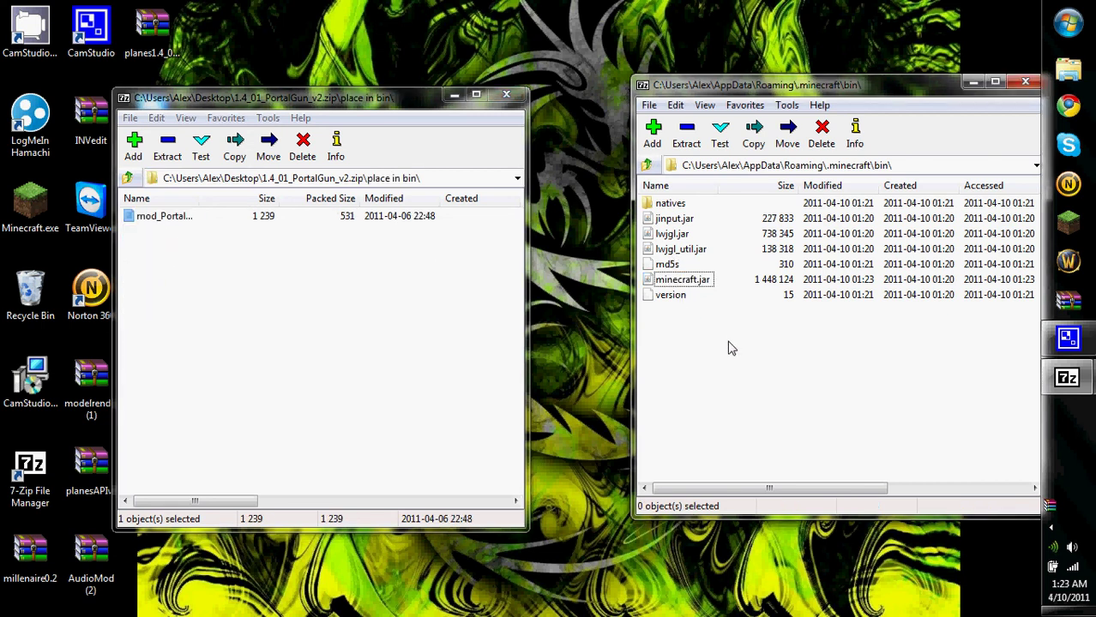
left_click(647, 166)
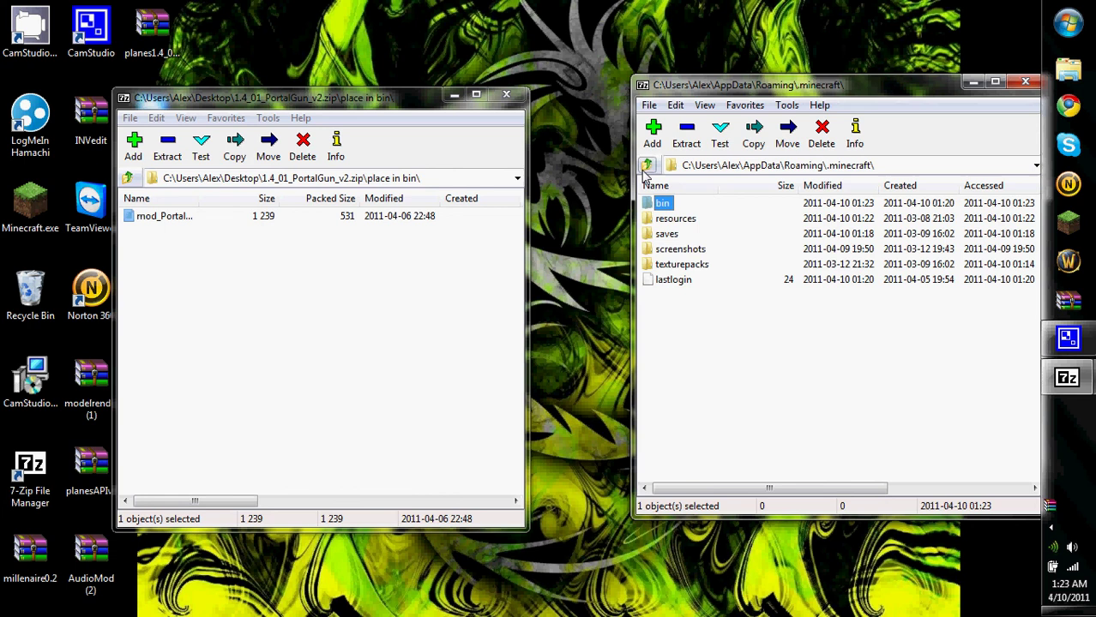
double_click(669, 207)
left_click(151, 216)
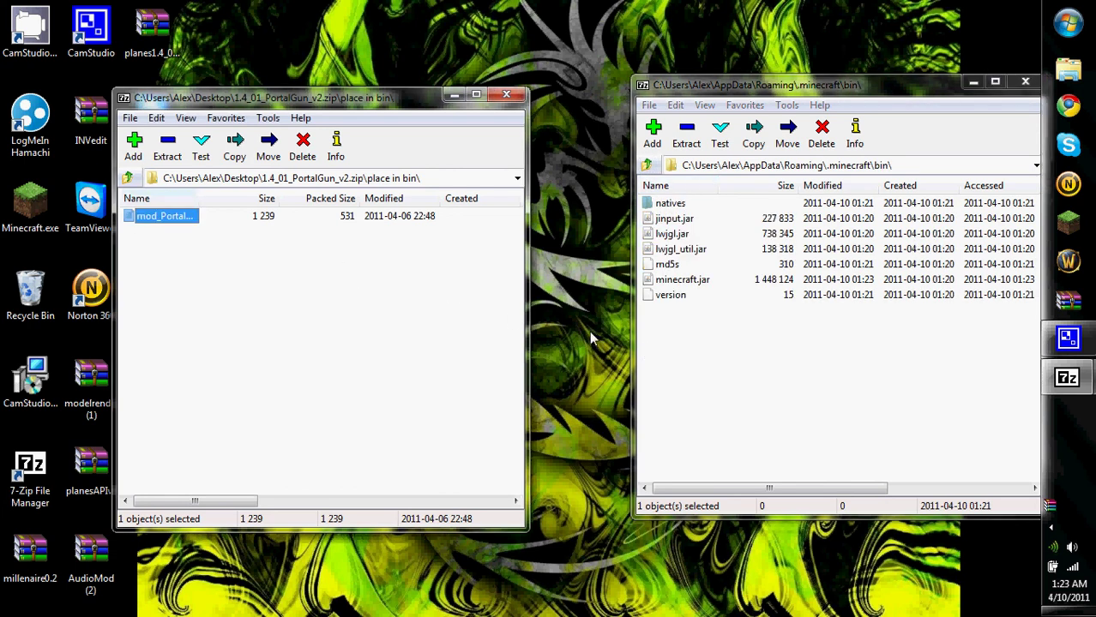
left_click_drag(612, 318, 652, 313)
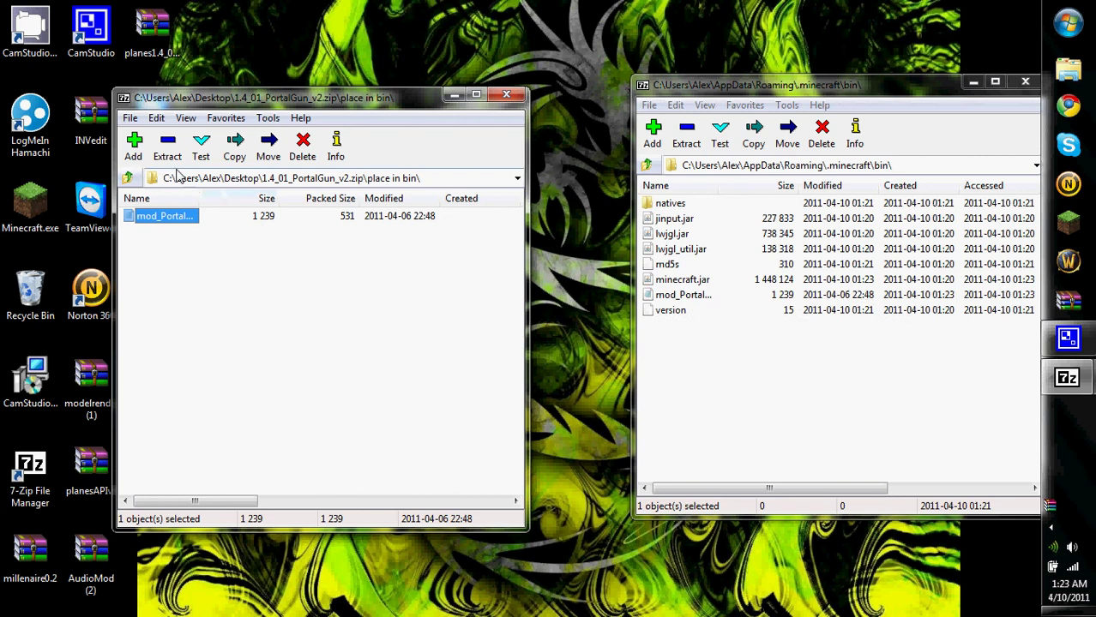
left_click(128, 177)
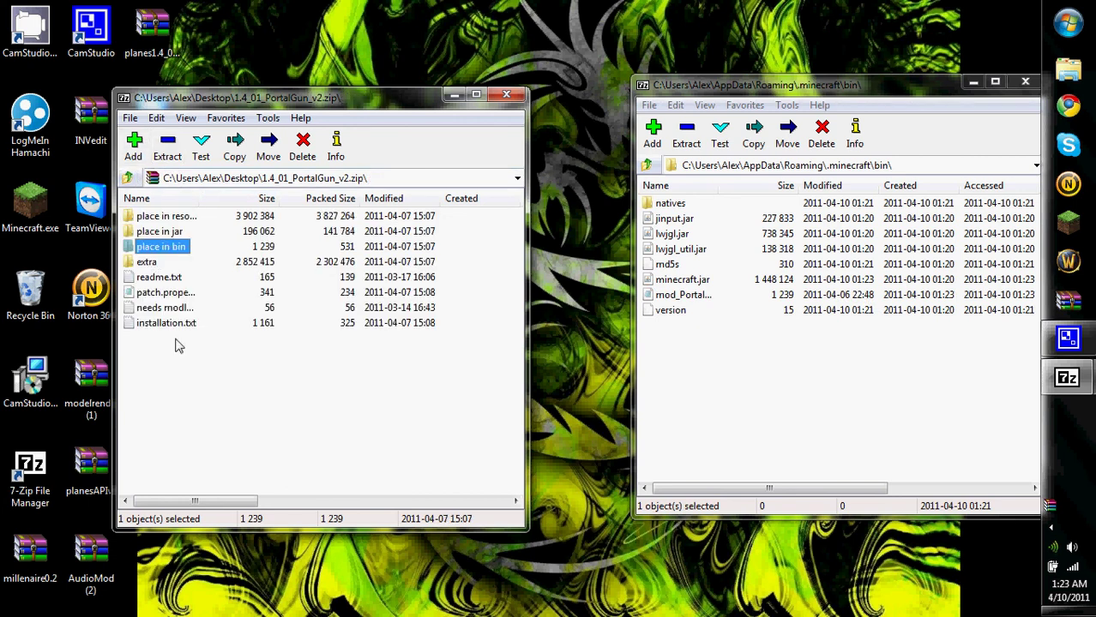
Copy the 341-byte patch.properties from the Portal Gun archive into the .minecraft folder
left_click(647, 164)
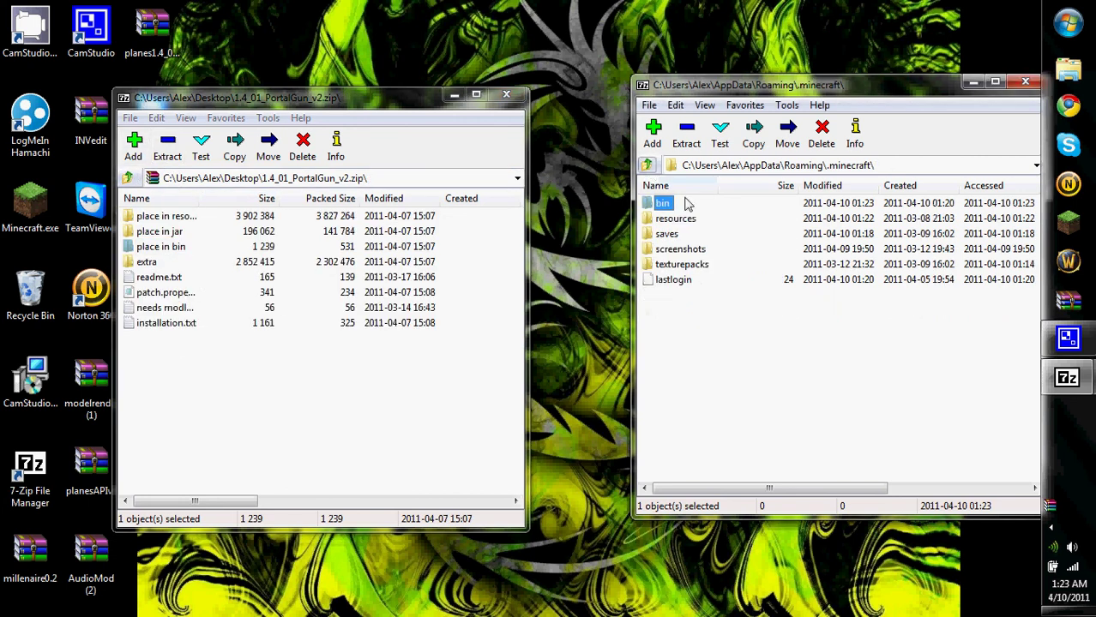
mouse_move(723, 361)
left_mouse_down()
mouse_move(642, 206)
mouse_move(709, 354)
mouse_move(645, 202)
mouse_move(707, 320)
mouse_move(712, 283)
mouse_move(714, 409)
left_mouse_up()
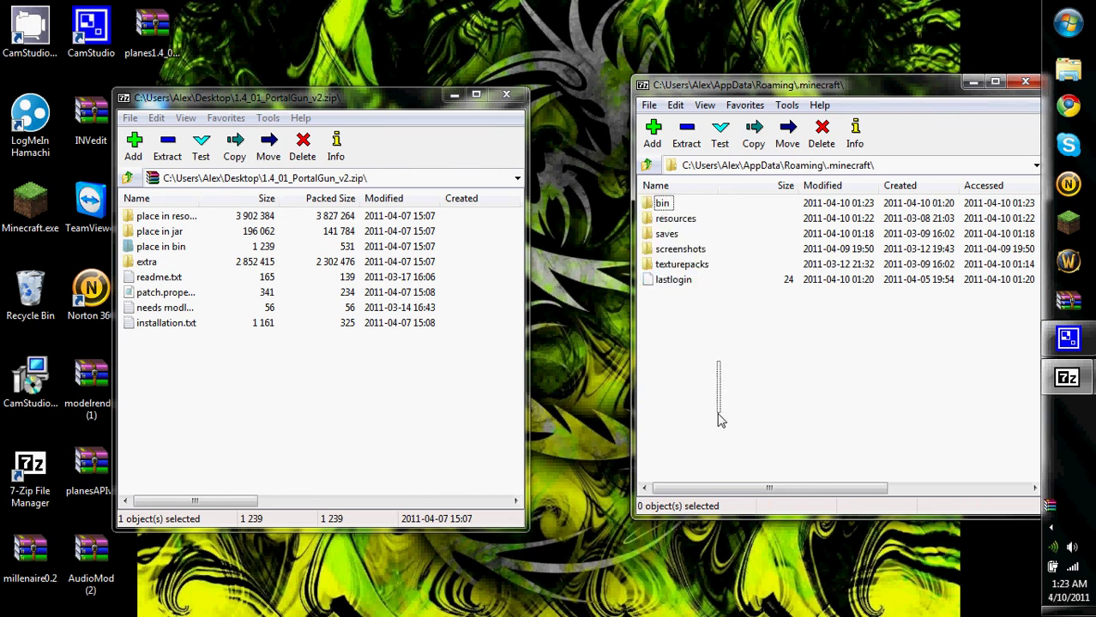
left_click(161, 293)
left_click(238, 390)
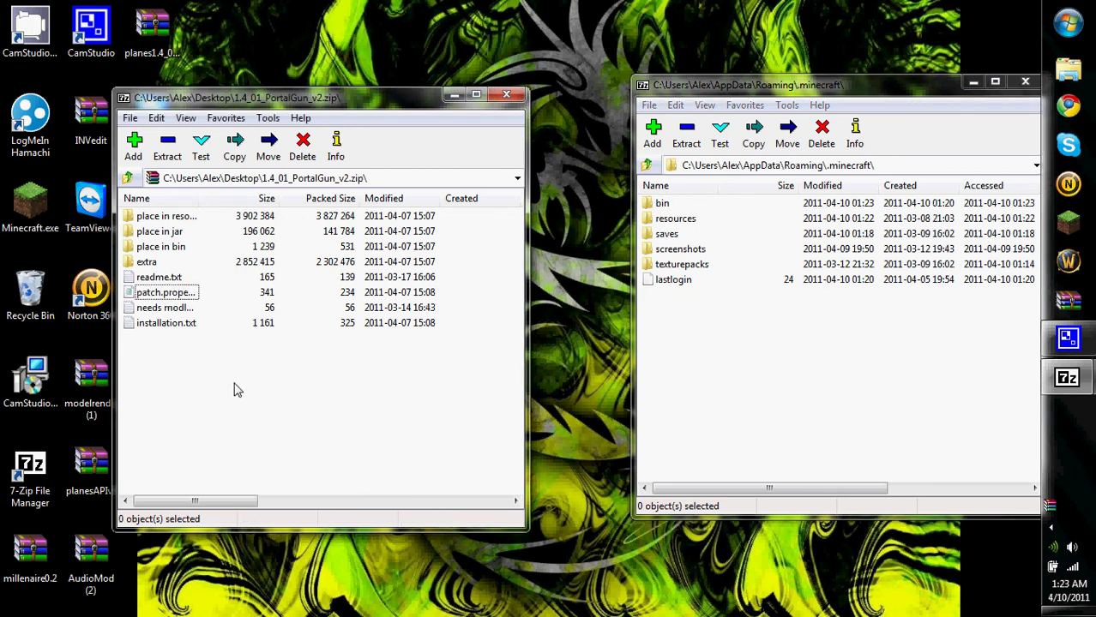
left_click(175, 296)
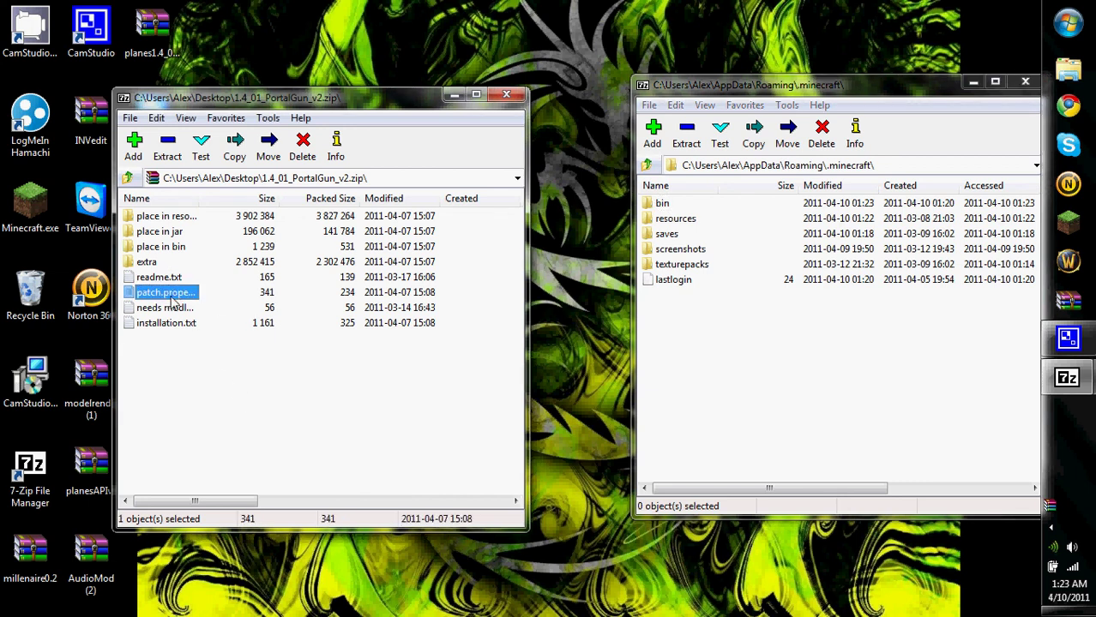
left_click_drag(629, 312, 715, 298)
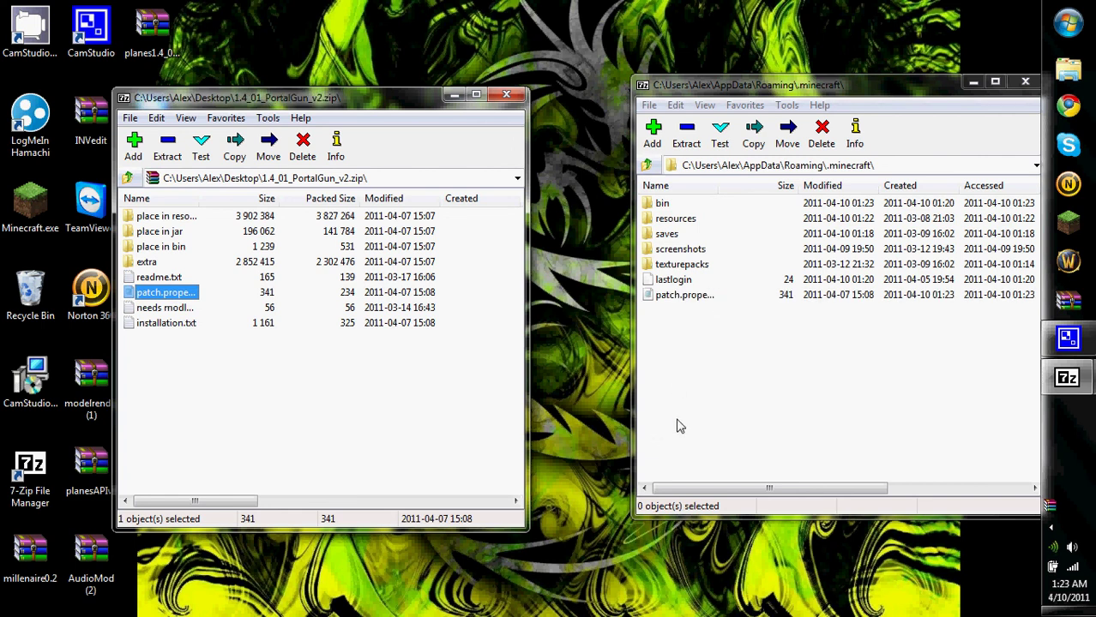
left_click(704, 296)
right_click(708, 296)
left_click(960, 347)
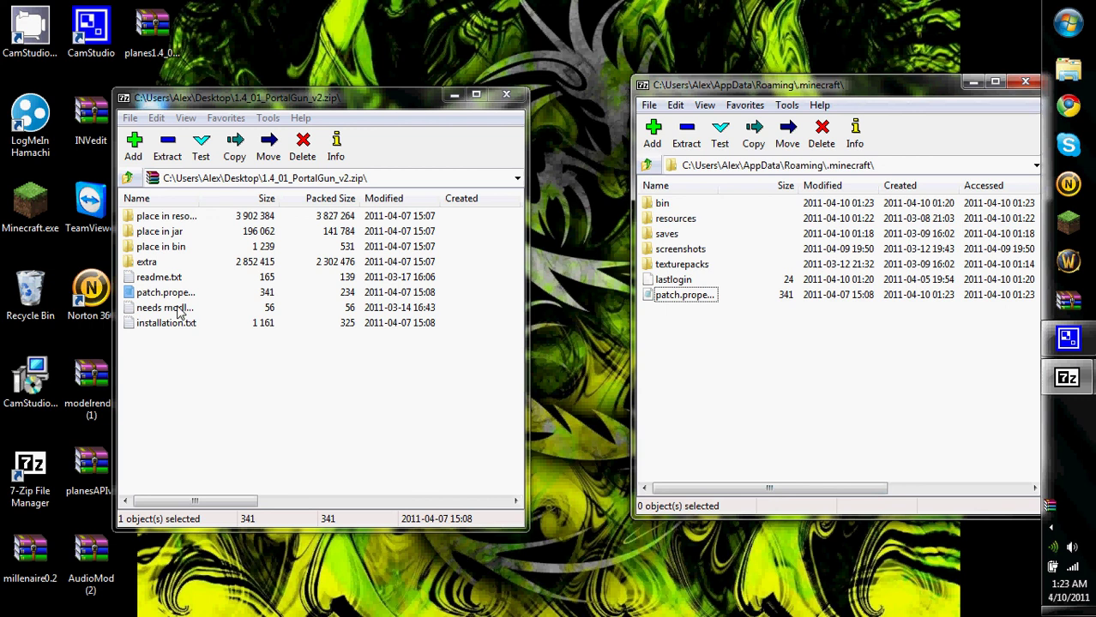
Copy the extra sounds and Crafting Recipes folders into .minecraft\resources, replacing all existing files
double_click(147, 262)
mouse_move(466, 233)
left_mouse_down()
mouse_move(417, 215)
mouse_move(141, 200)
mouse_move(396, 261)
left_mouse_up()
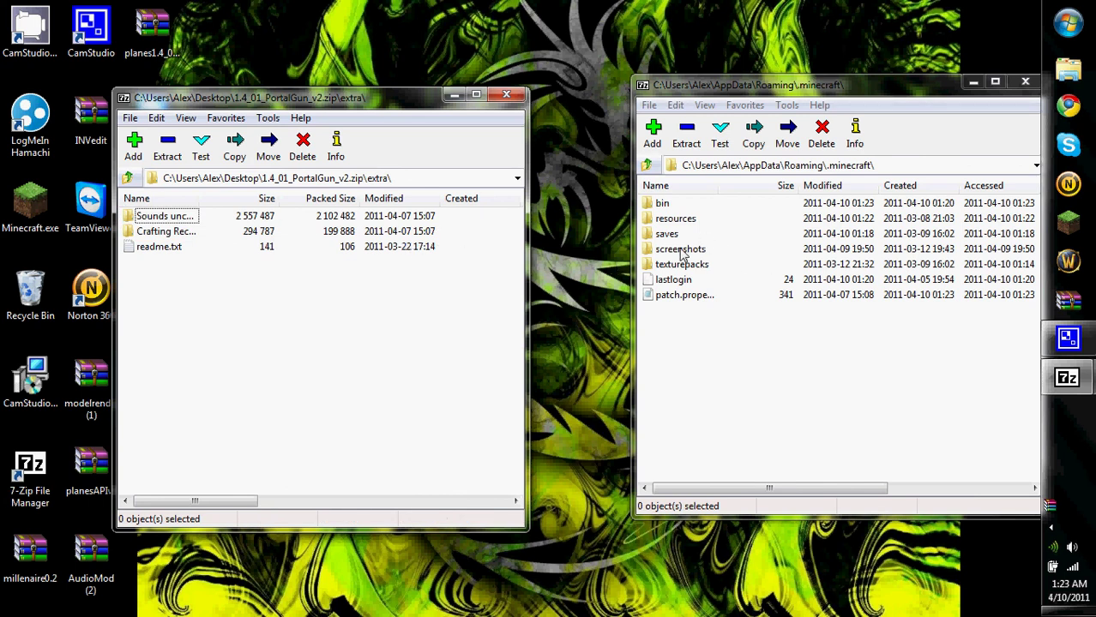
double_click(677, 220)
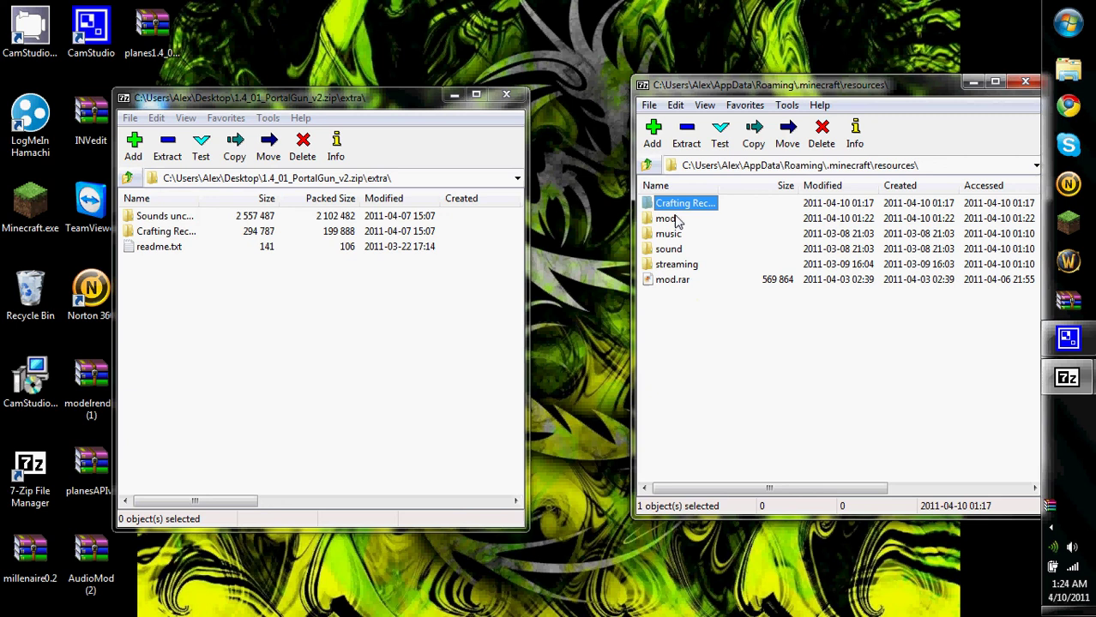
mouse_move(473, 239)
left_mouse_down()
mouse_move(159, 232)
mouse_move(147, 215)
mouse_move(157, 230)
left_mouse_up()
left_click_drag(623, 322, 725, 337)
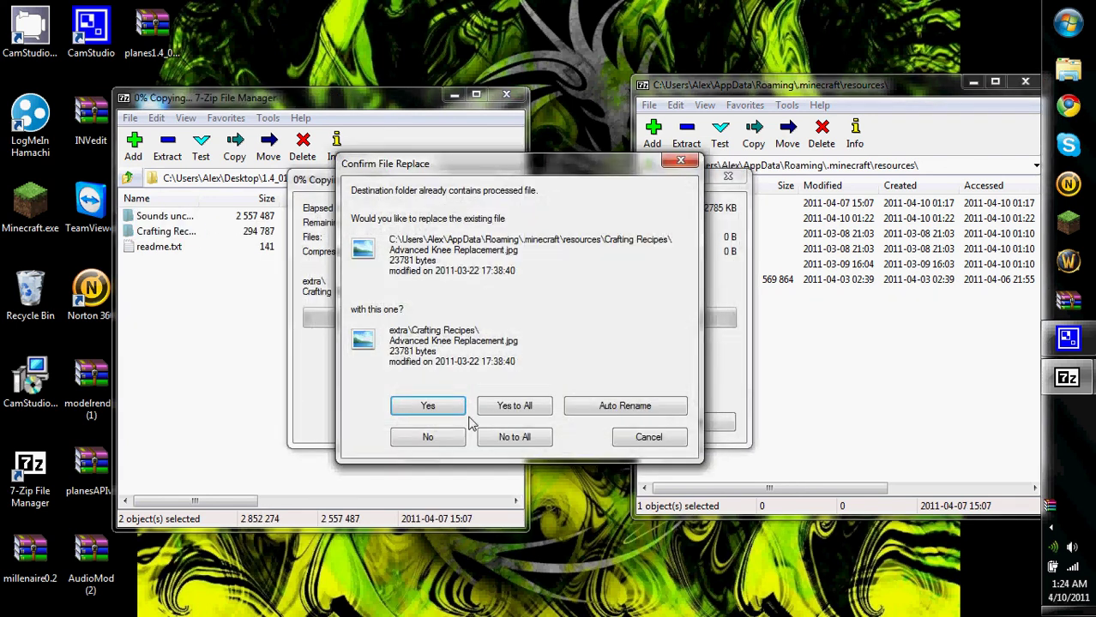
left_click(439, 413)
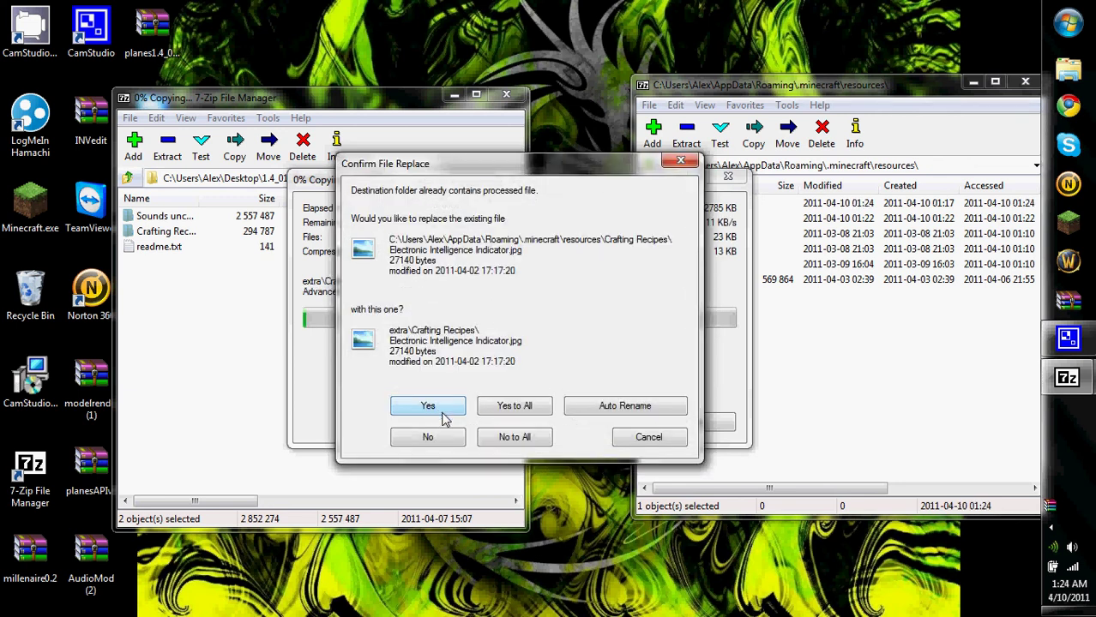
left_click(515, 407)
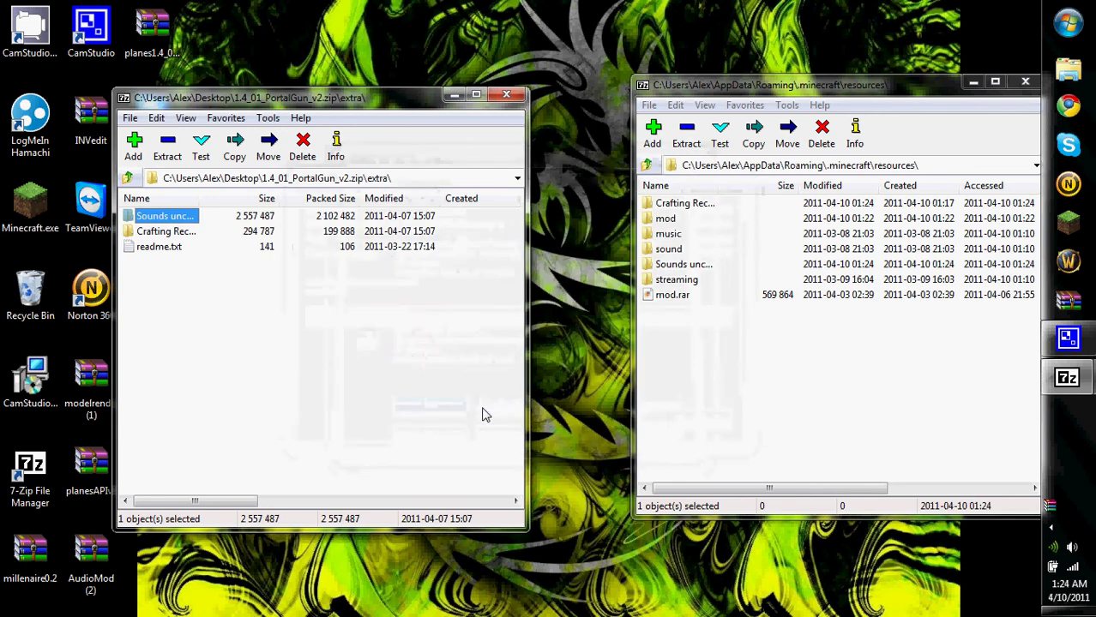
left_click(508, 95)
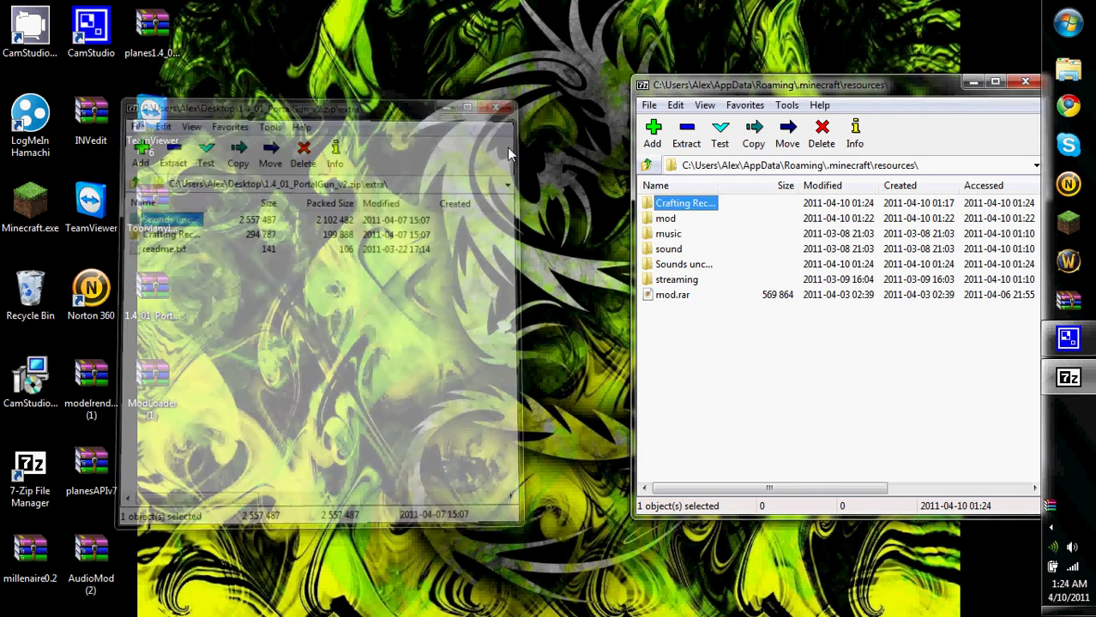
Open bin\minecraft.jar as an archive and move its window aside
left_click(647, 164)
double_click(663, 204)
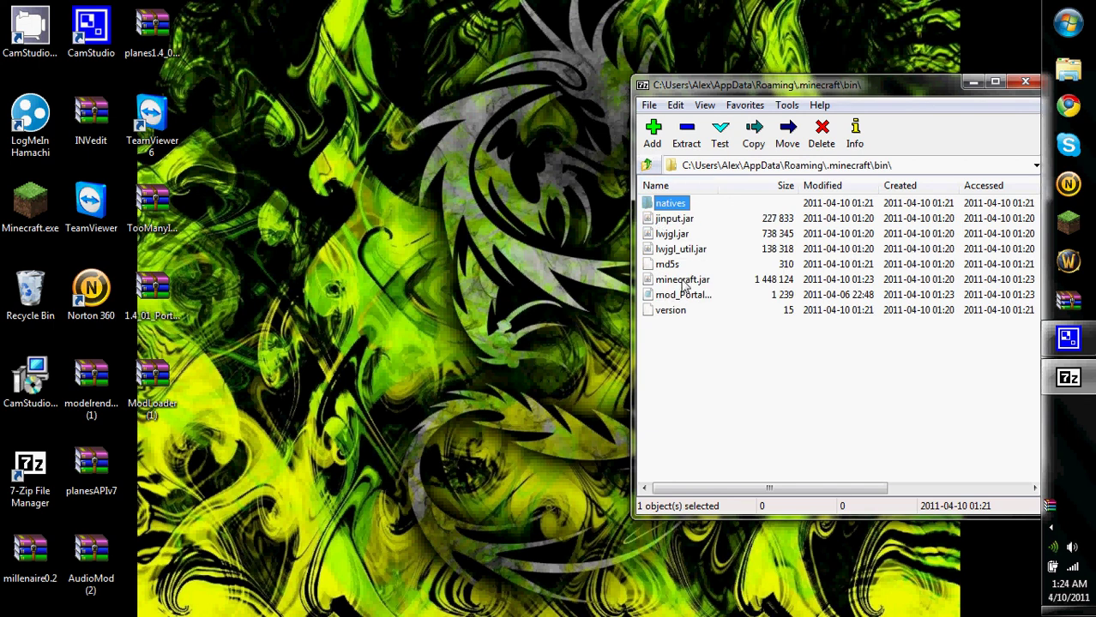
right_click(682, 281)
mouse_move(759, 291)
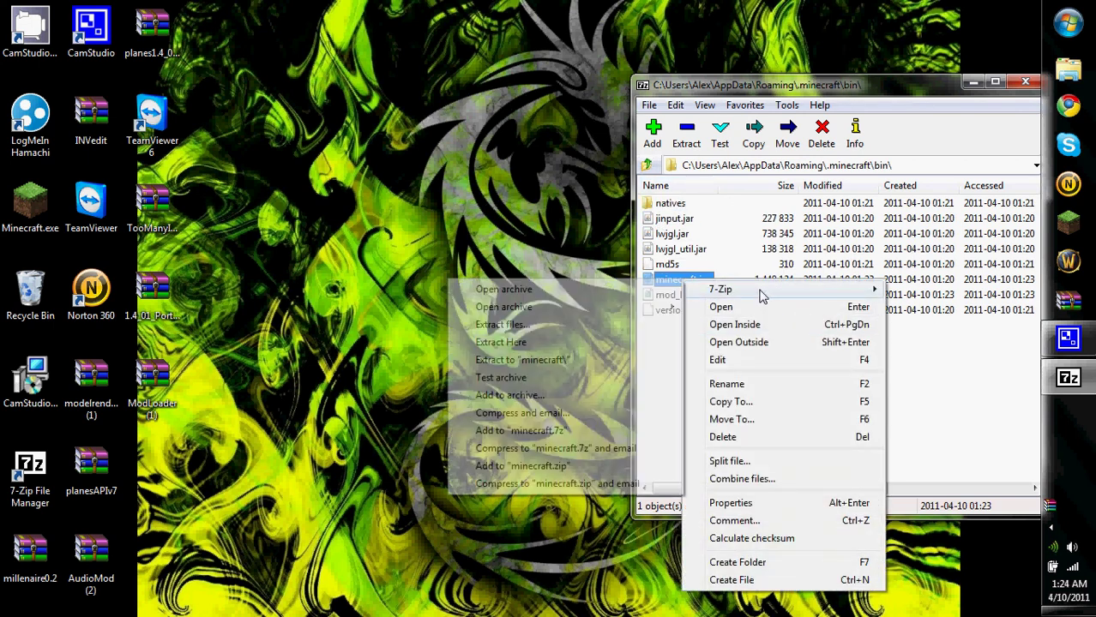
left_click(599, 292)
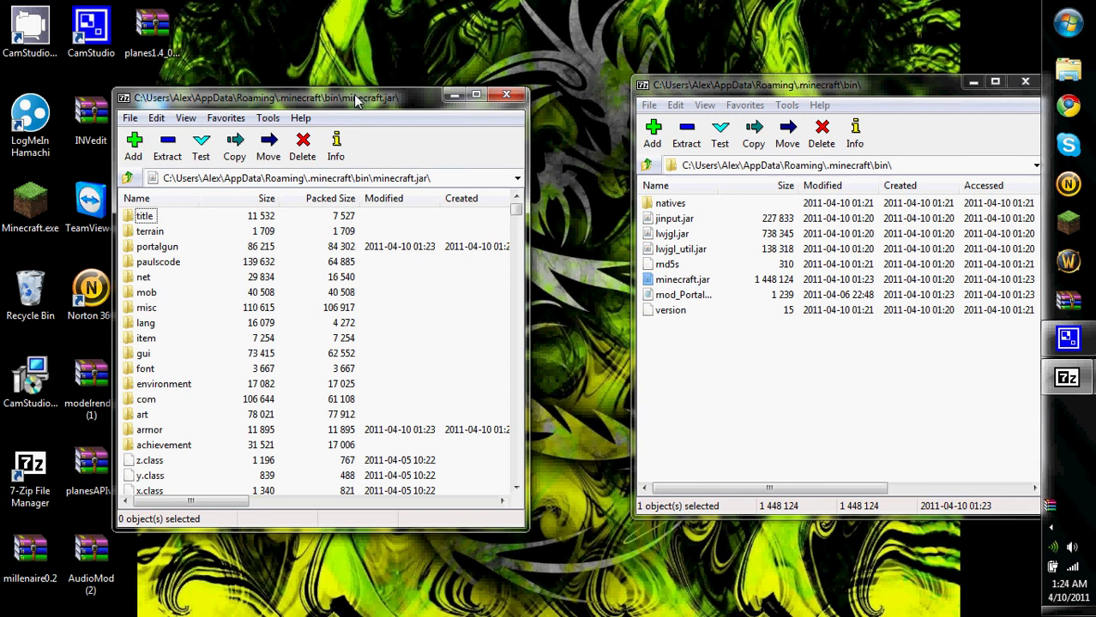
left_click_drag(359, 100, 707, 79)
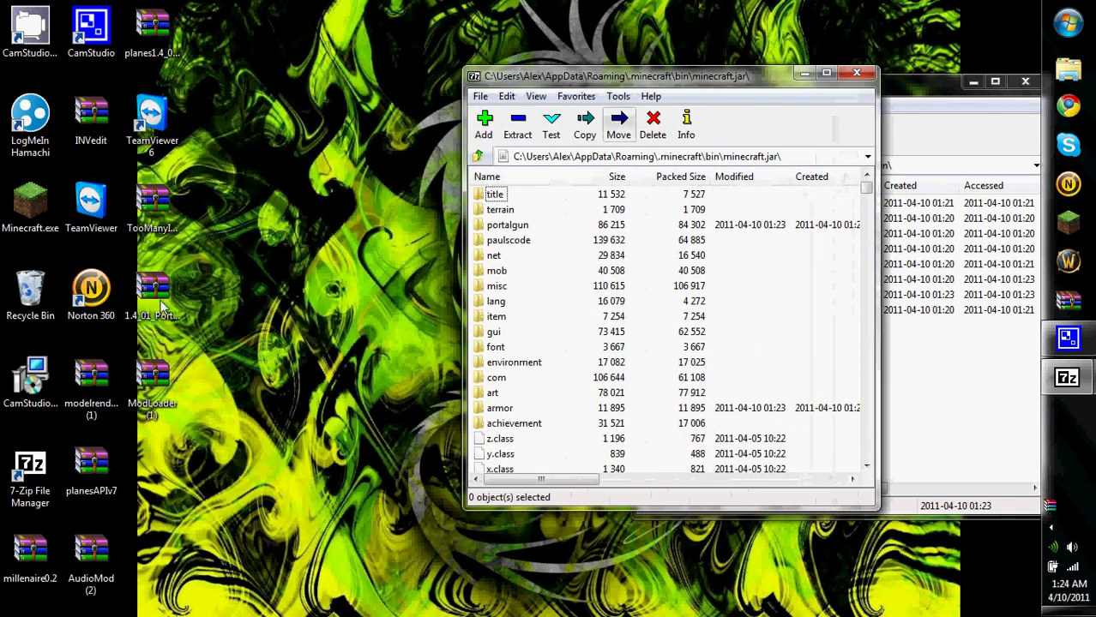
Copy all nine TooManyItems files from TooManyItems.zip into minecraft.jar
right_click(161, 219)
mouse_move(258, 271)
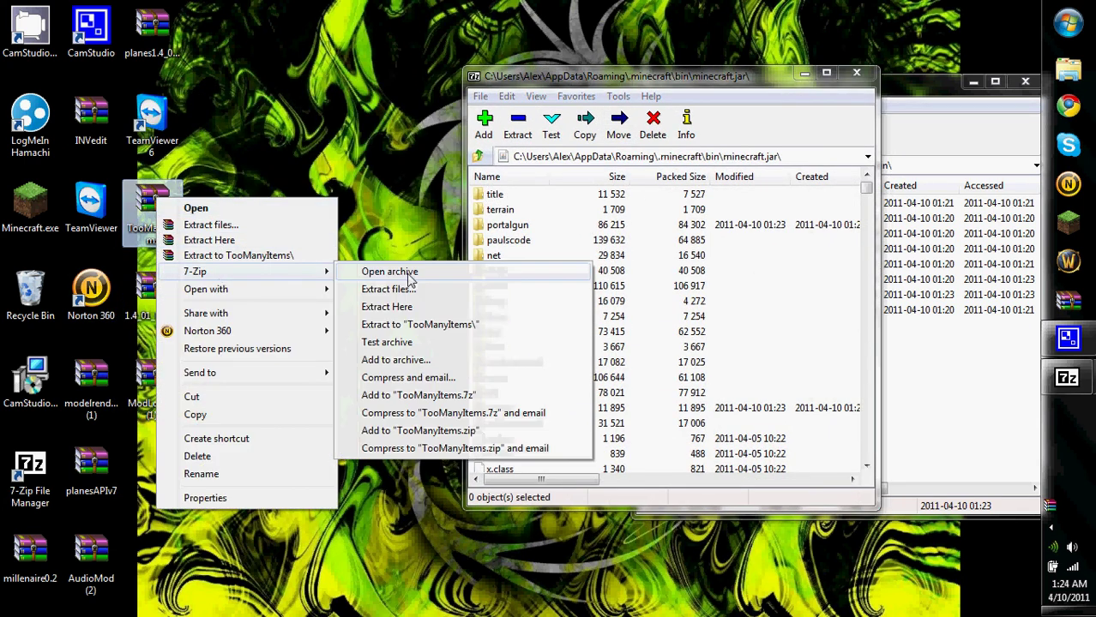
left_click(410, 279)
mouse_move(308, 406)
left_mouse_down()
mouse_move(155, 214)
mouse_move(183, 279)
left_mouse_up()
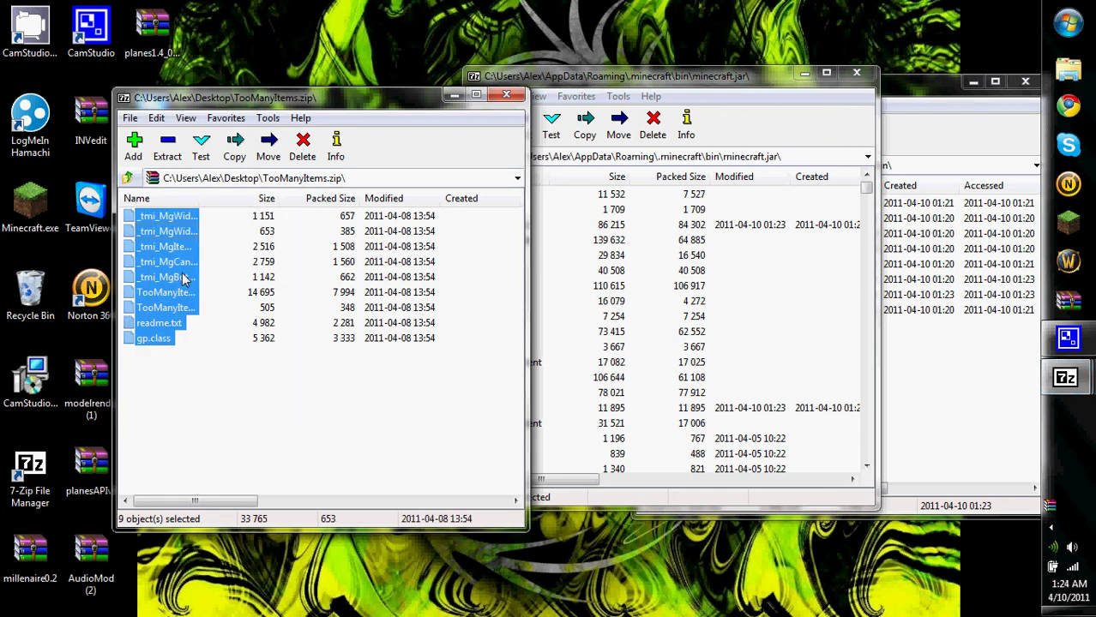
left_click_drag(604, 393, 605, 393)
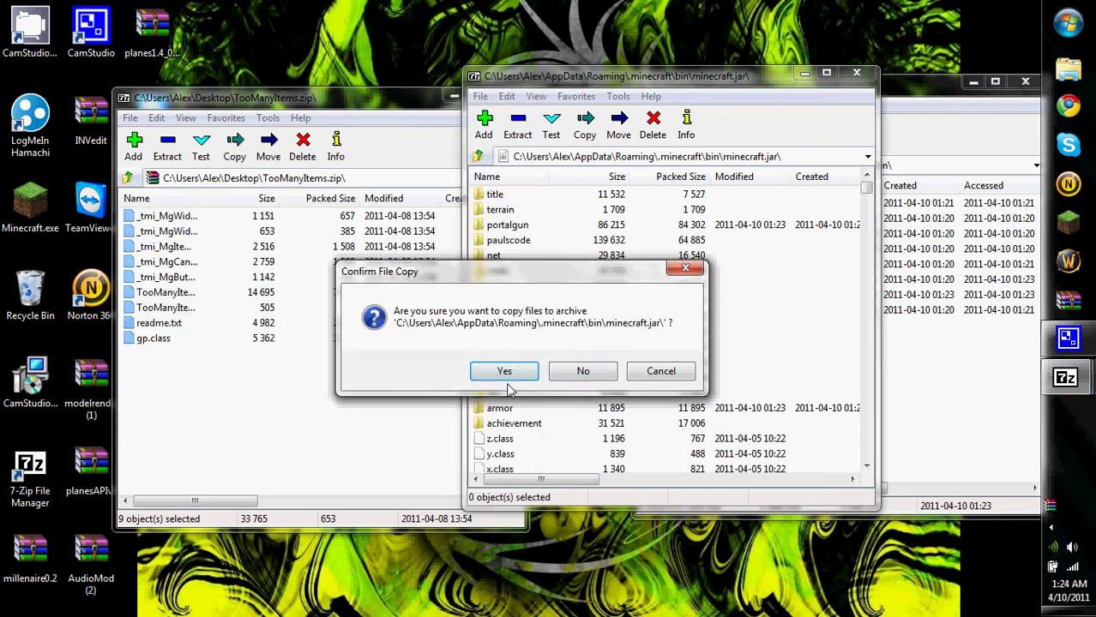
left_click(490, 375)
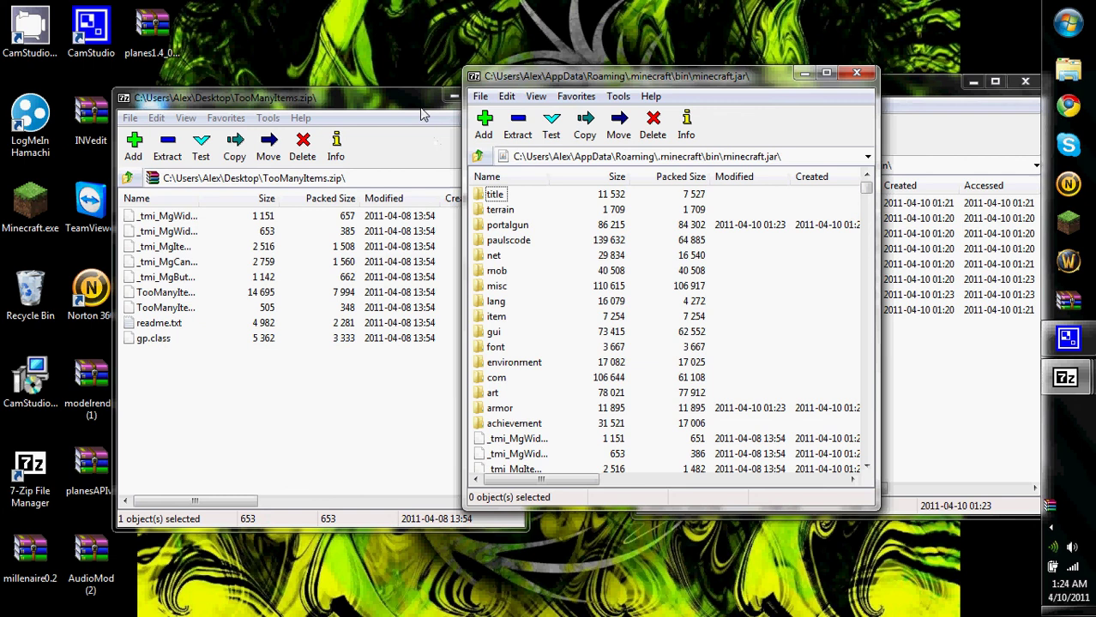
Close the TooManyItems, minecraft.jar and bin windows, then launch Minecraft past the security warning
left_click(165, 231)
left_click_drag(490, 98, 461, 94)
left_click(462, 94)
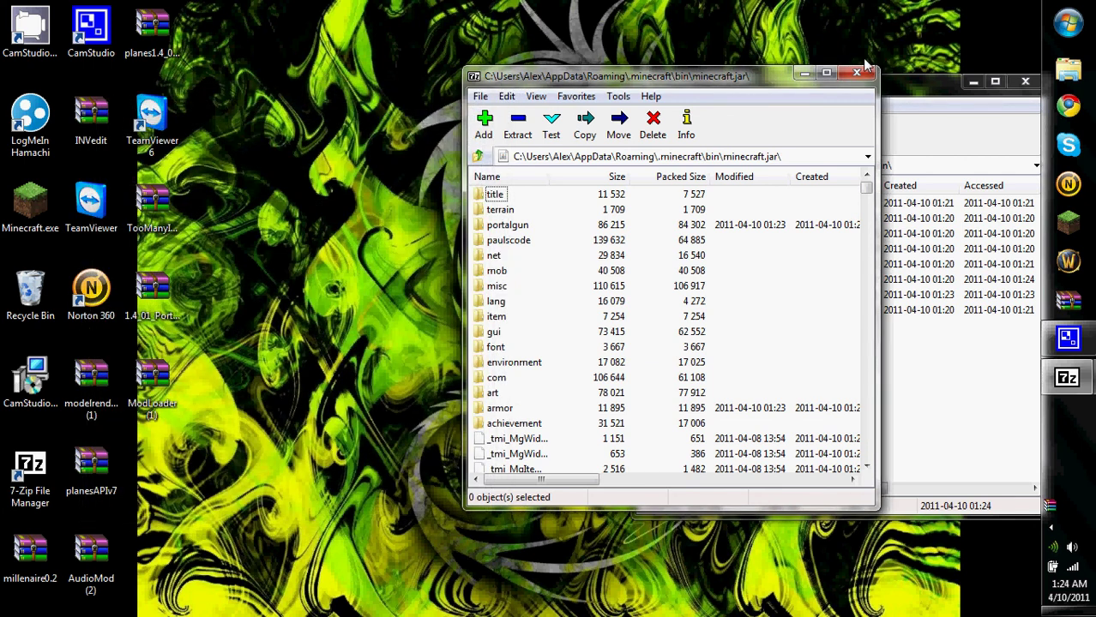
left_click(855, 74)
left_click(1017, 84)
left_click(1067, 224)
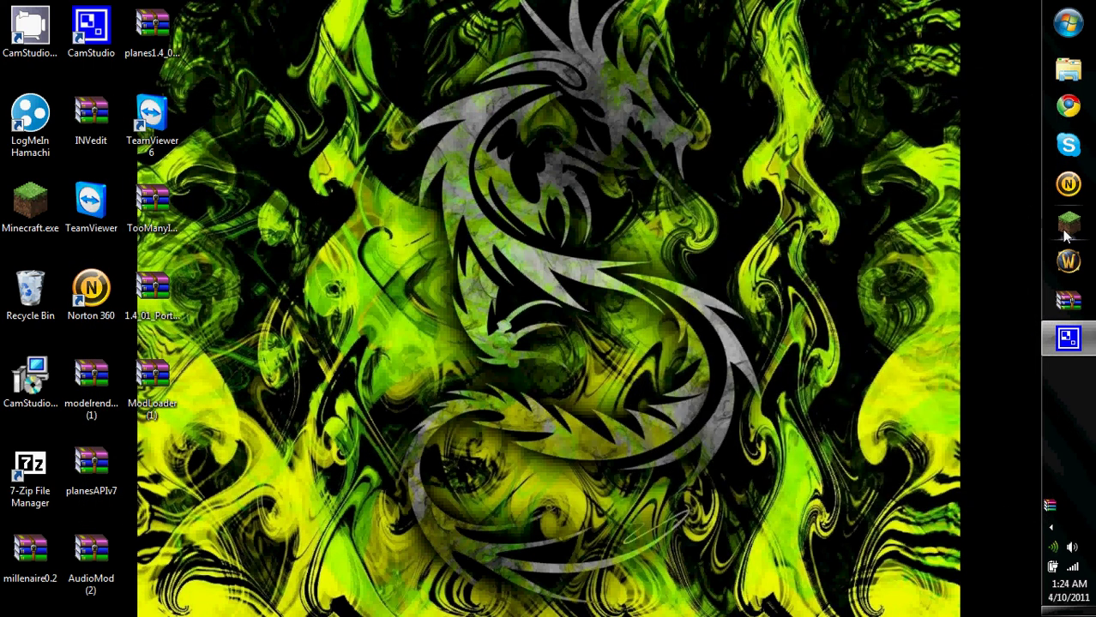
left_click(558, 334)
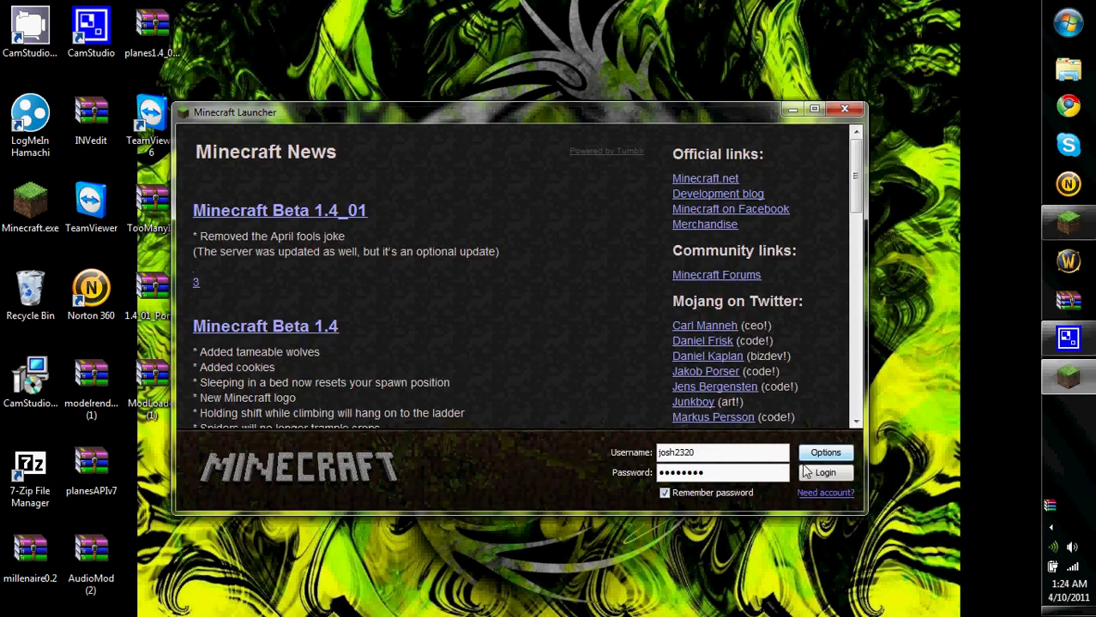
Log in, maximize the window, and load Test World! from the singleplayer list
left_click(807, 472)
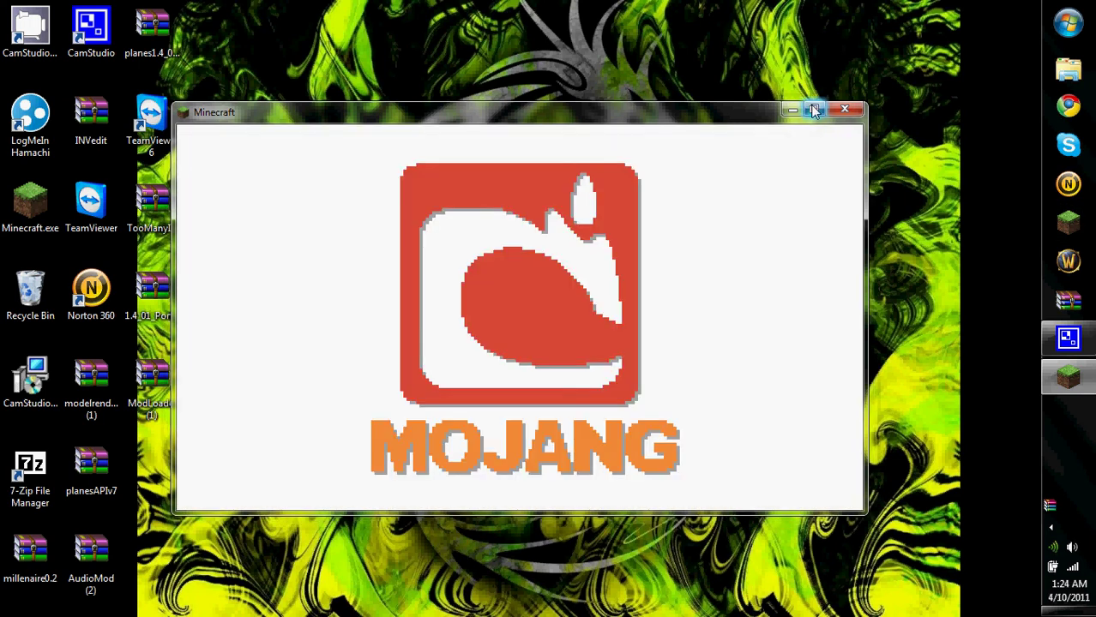
left_click(813, 109)
left_click(643, 308)
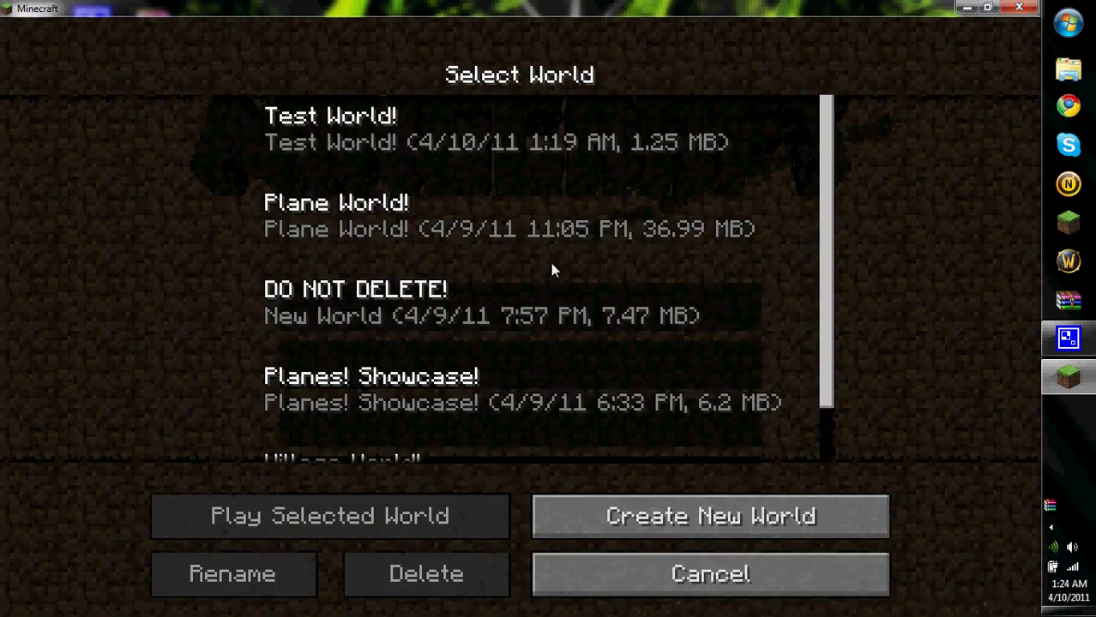
double_click(450, 121)
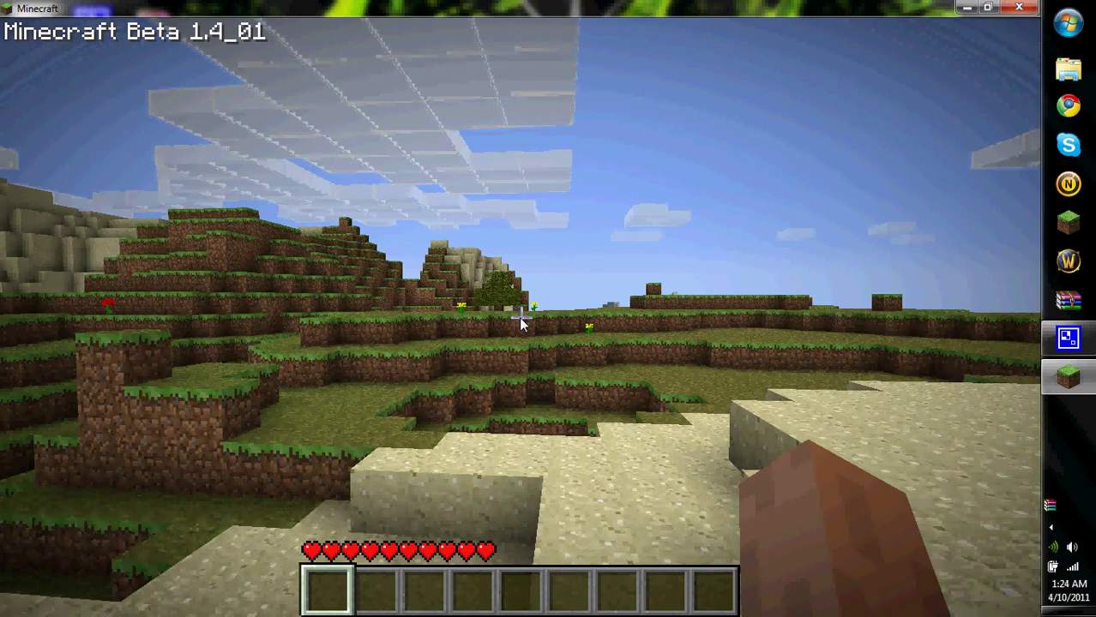
Take the Portal Gun from the last TooManyItems page into the first hotbar slot
key("e")
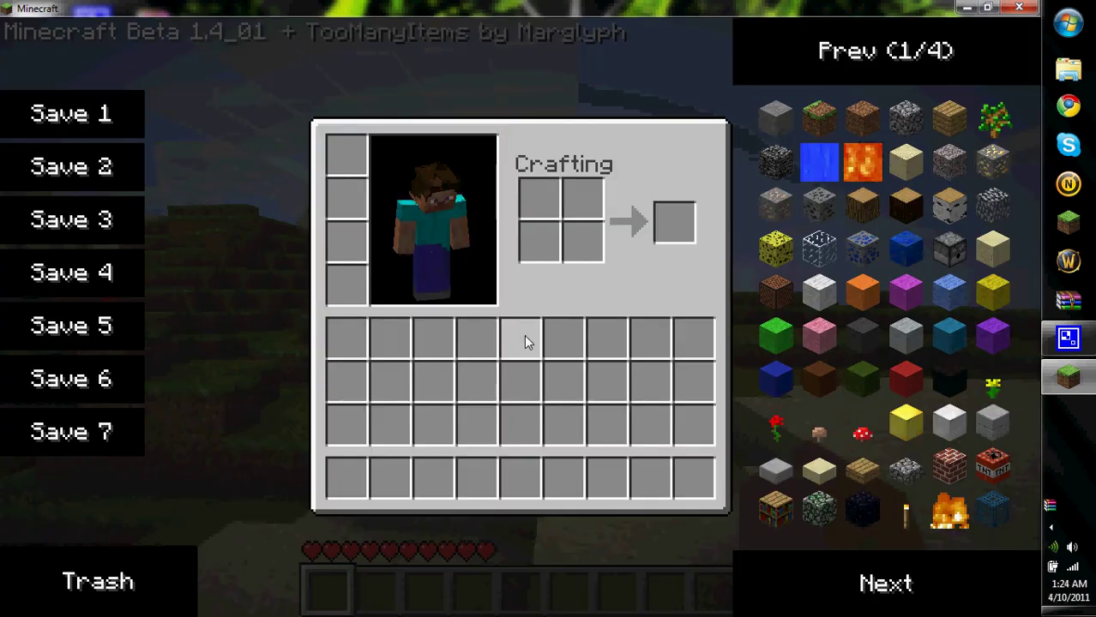
left_click(941, 600)
left_click(941, 603)
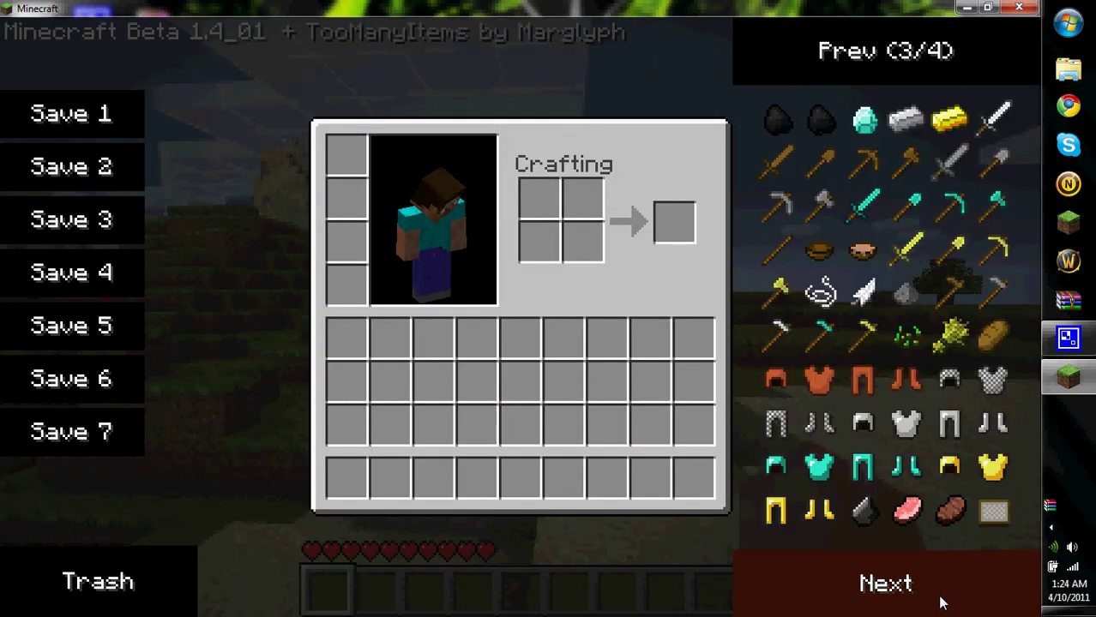
left_click(945, 55)
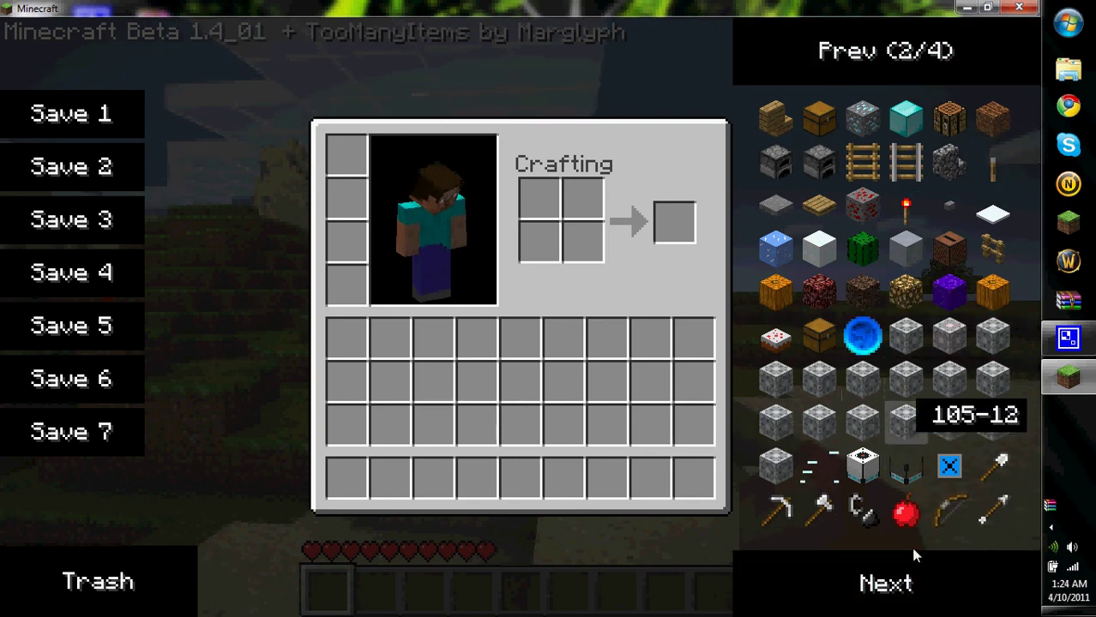
left_click(918, 572)
left_click(919, 572)
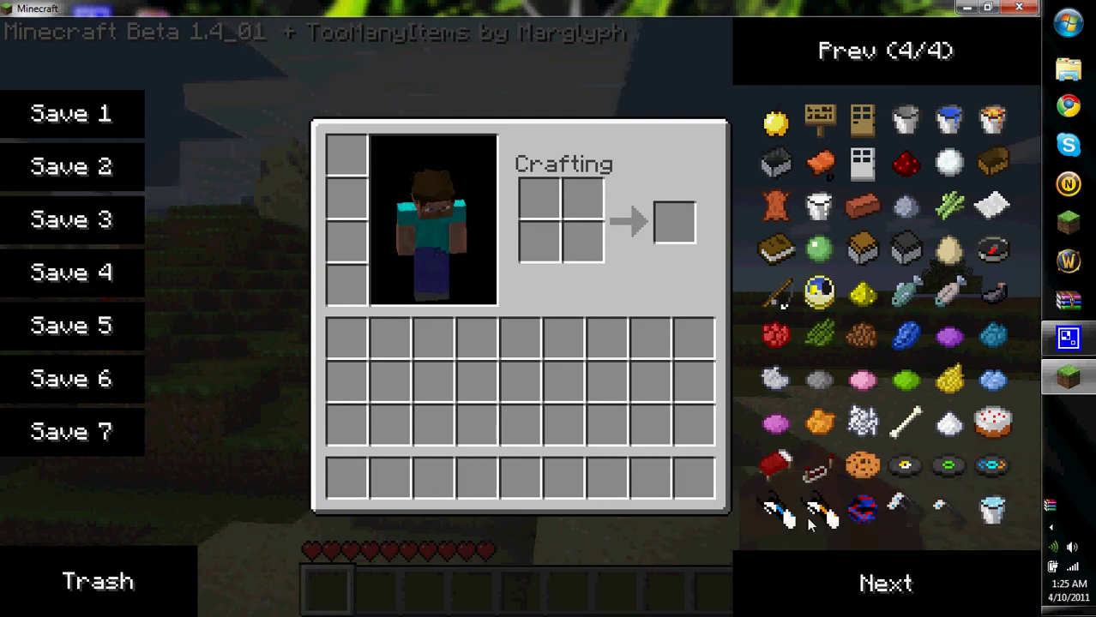
left_click(791, 519)
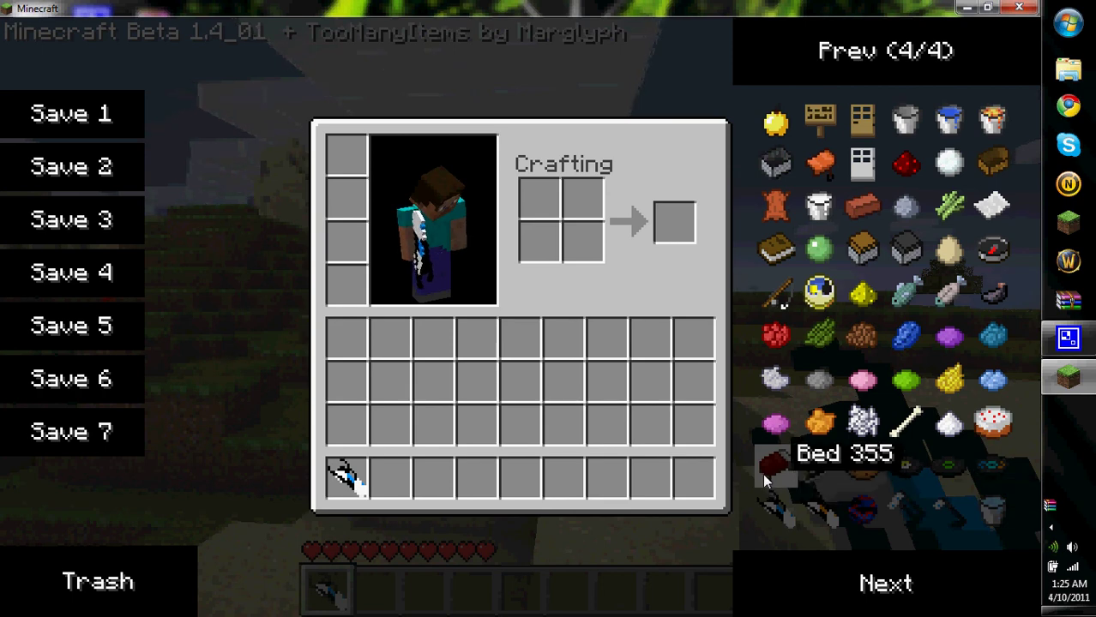
key("e")
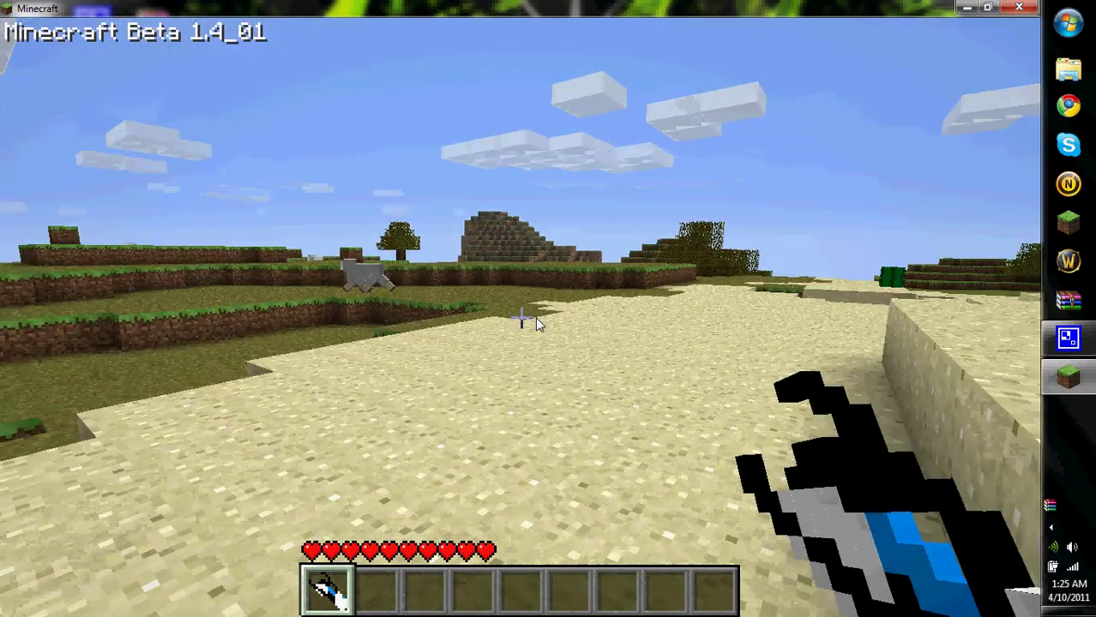
Fire a blue portal onto the sand, then set the game difficulty to Peaceful
left_click(521, 319)
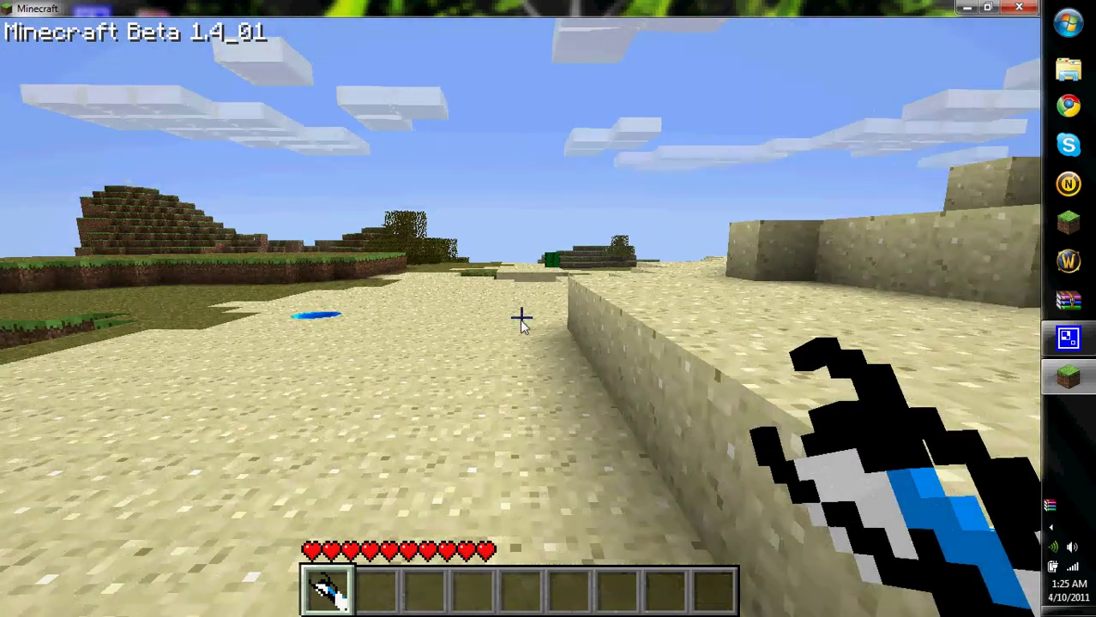
key("Escape")
left_click(605, 432)
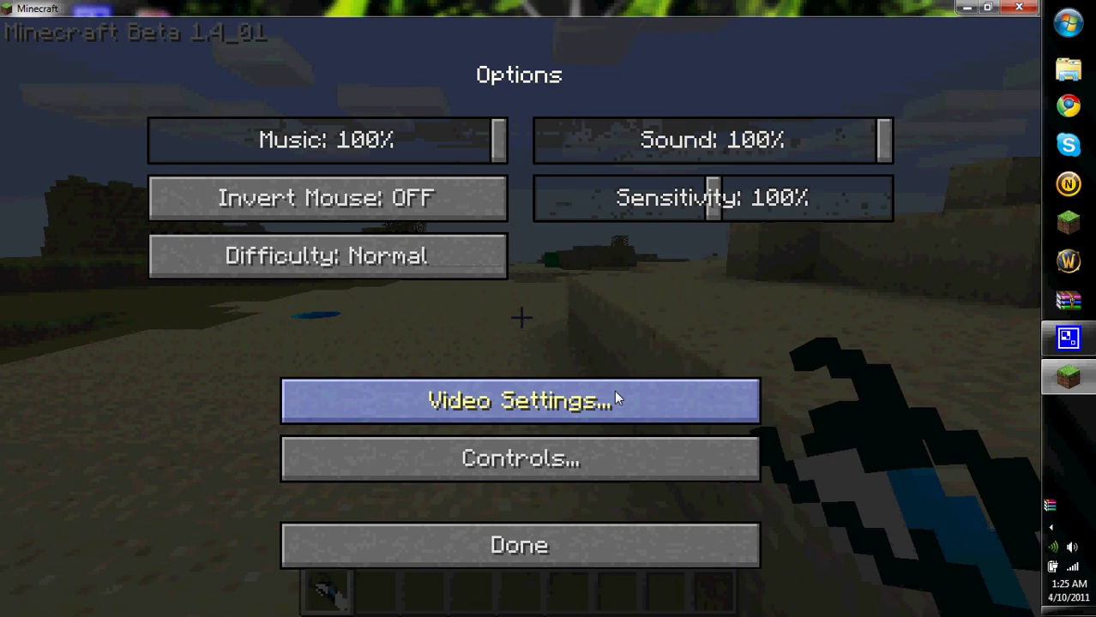
left_click(433, 264)
left_click(433, 264)
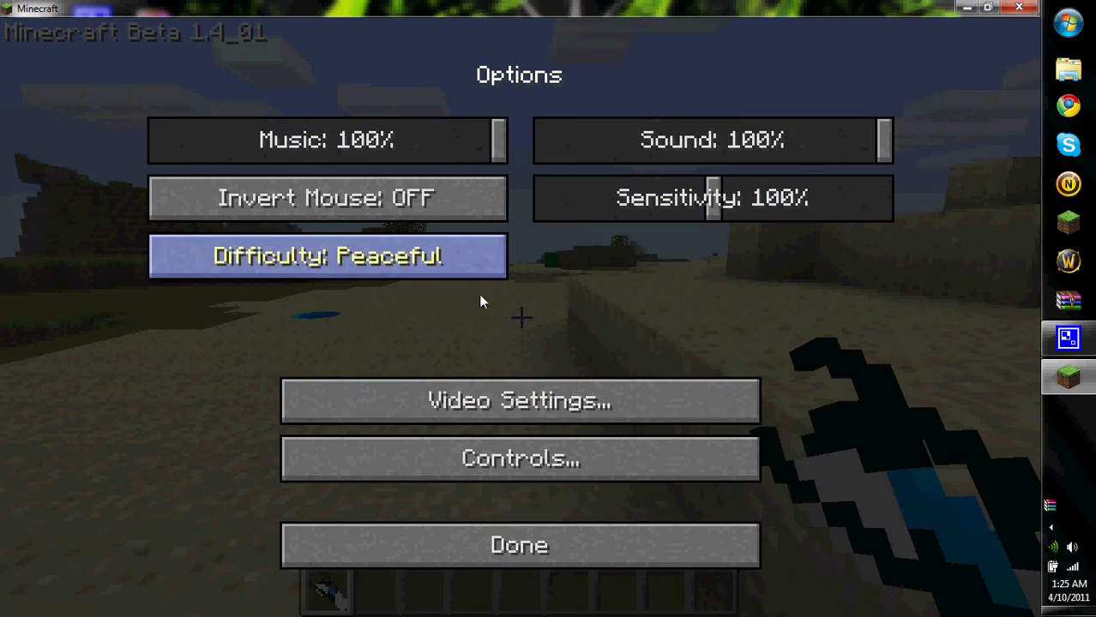
Set video graphics to Fast and render distance to Normal, then close the options
left_click(547, 405)
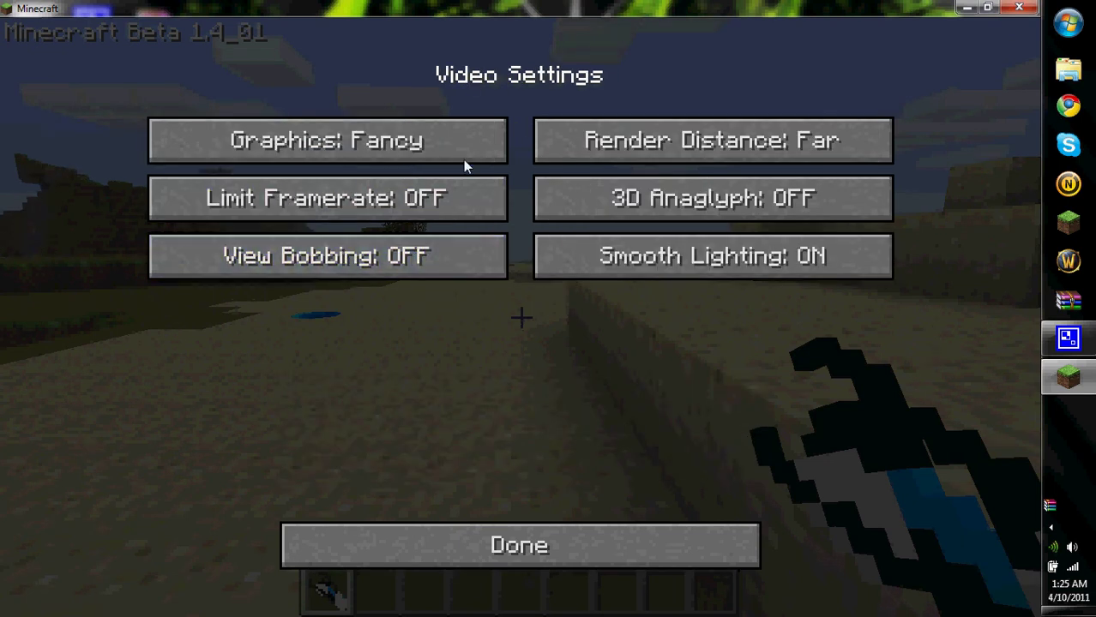
left_click(502, 144)
left_click(592, 154)
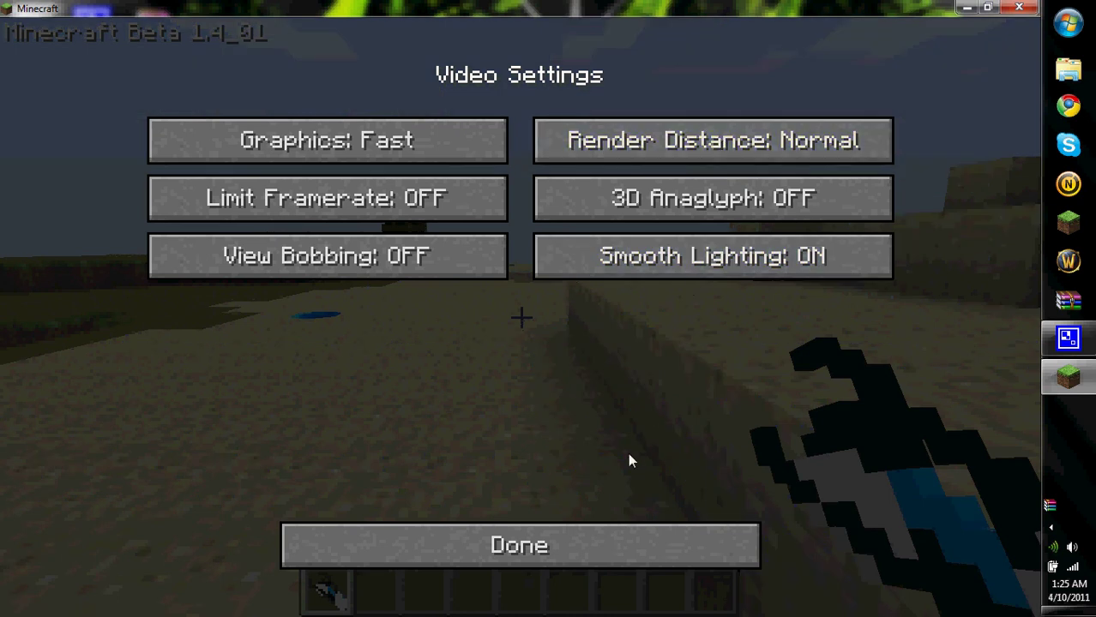
left_click(597, 538)
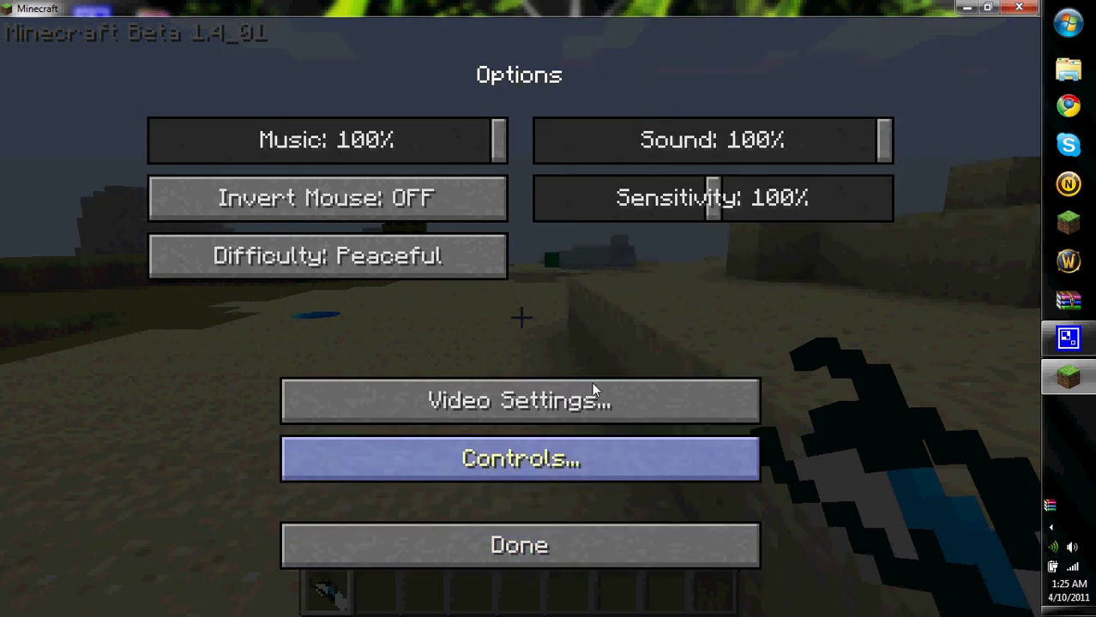
left_click(542, 561)
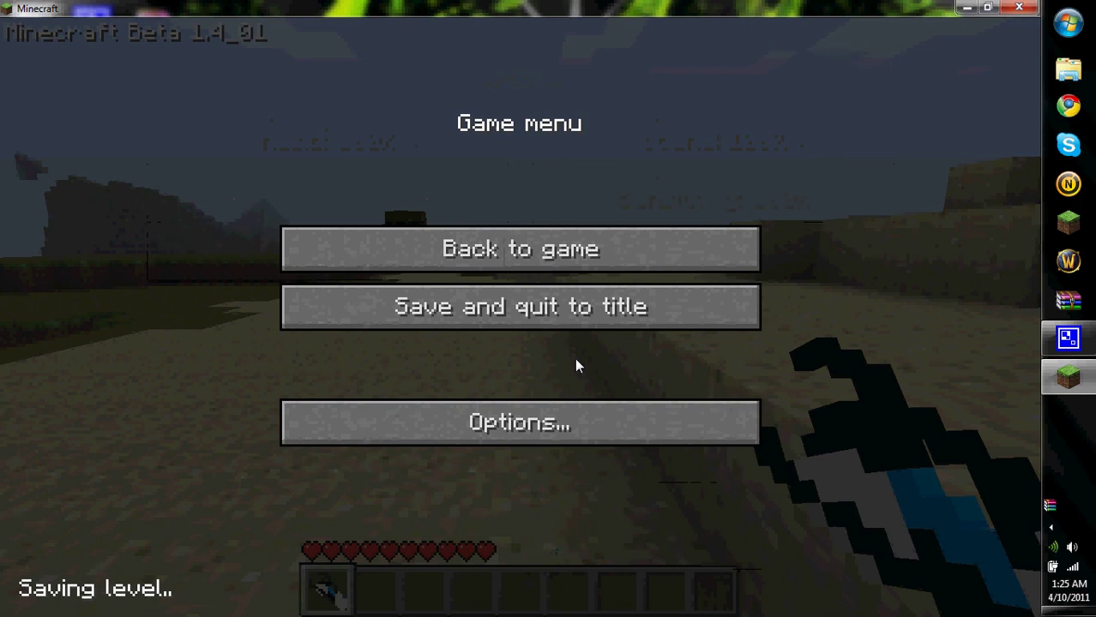
Resume the game, fire an orange portal, and walk onto the blue portal
left_click(558, 230)
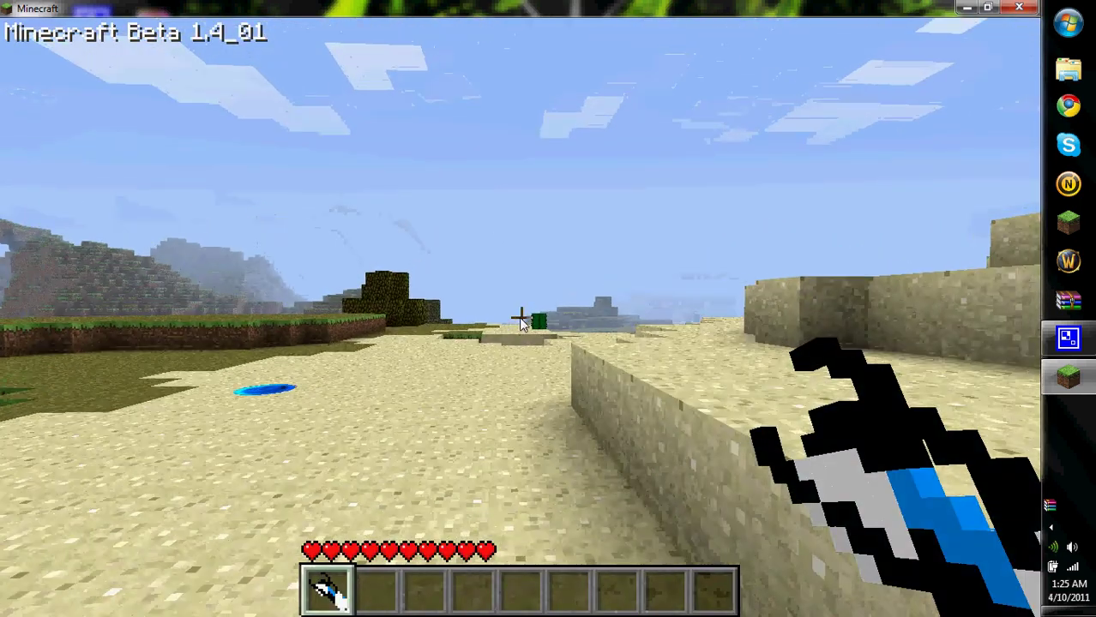
right_click(522, 319)
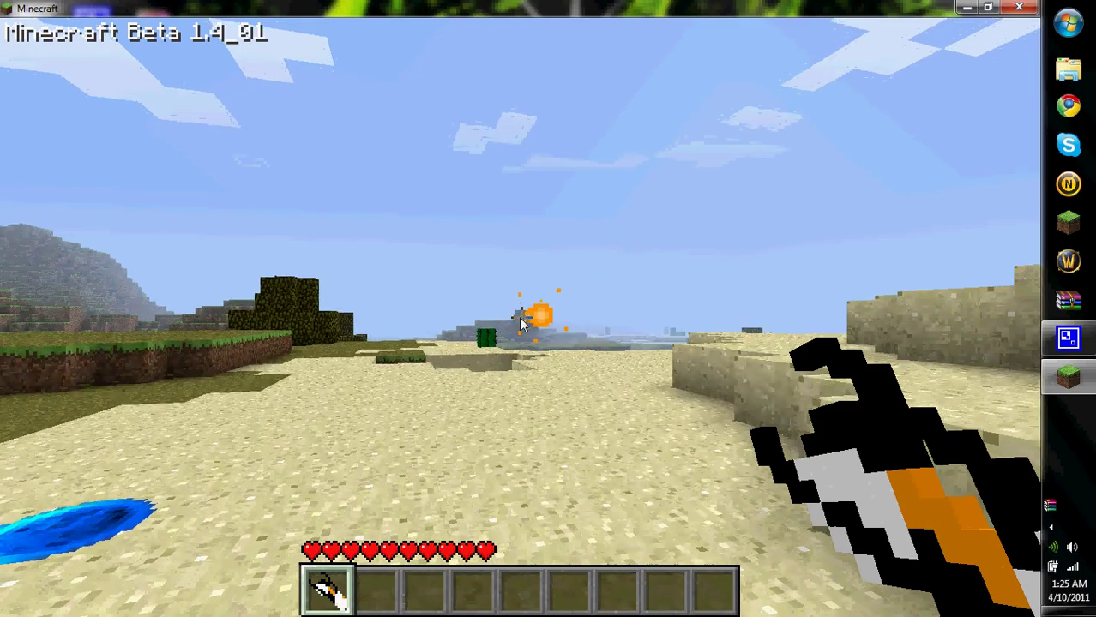
key("w")
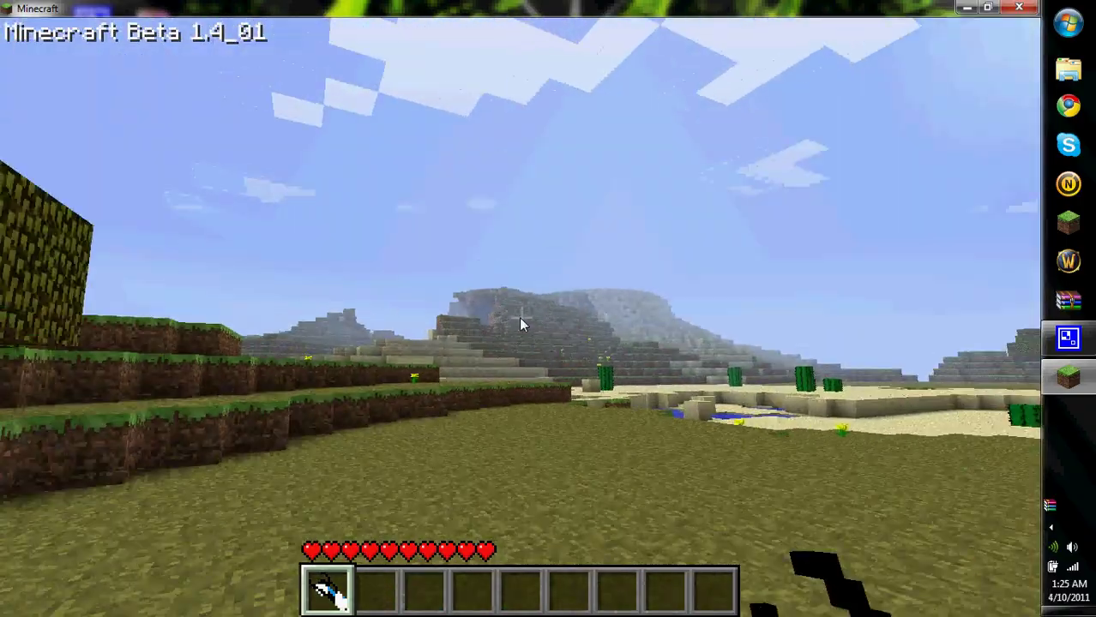
Fire two blue portals toward the desert, then walk into the orange portal on the tree
left_click(521, 318)
left_click(520, 317)
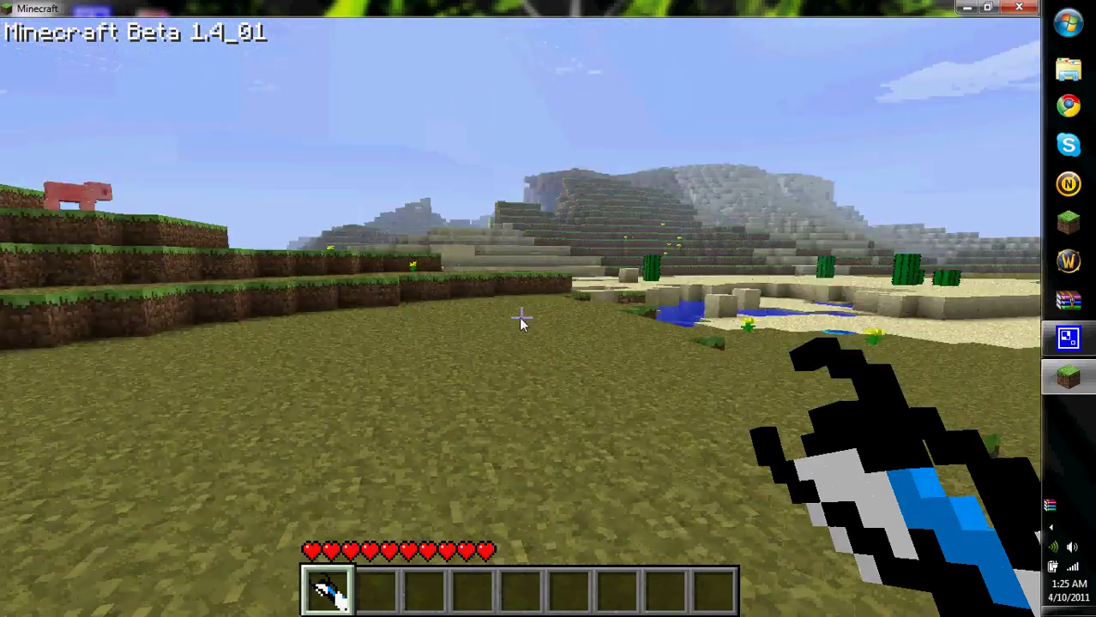
key("w")
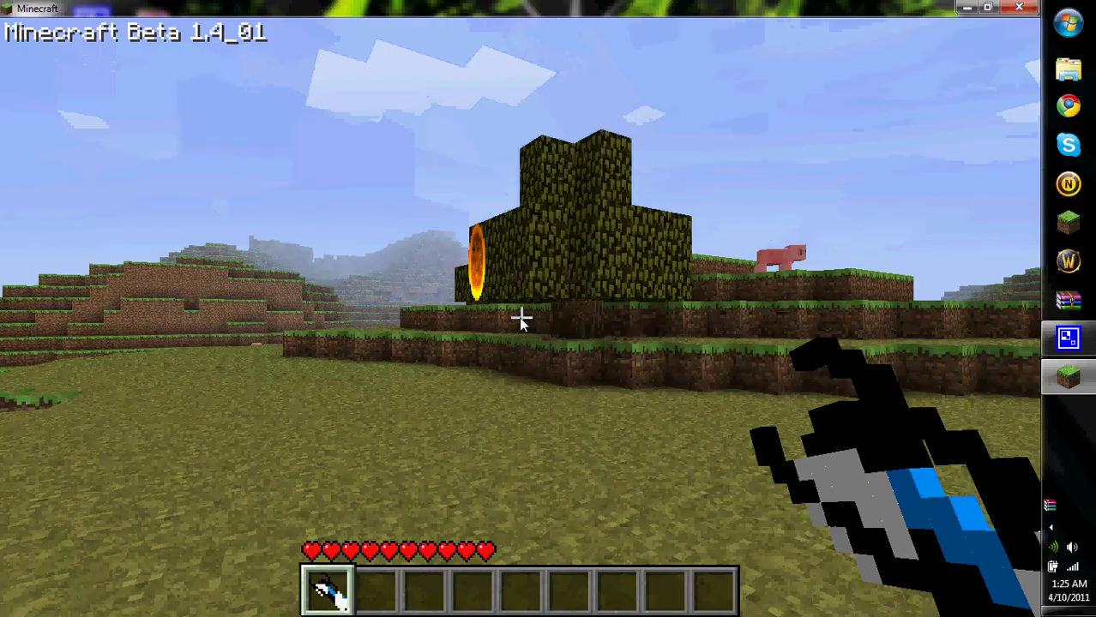
key("w")
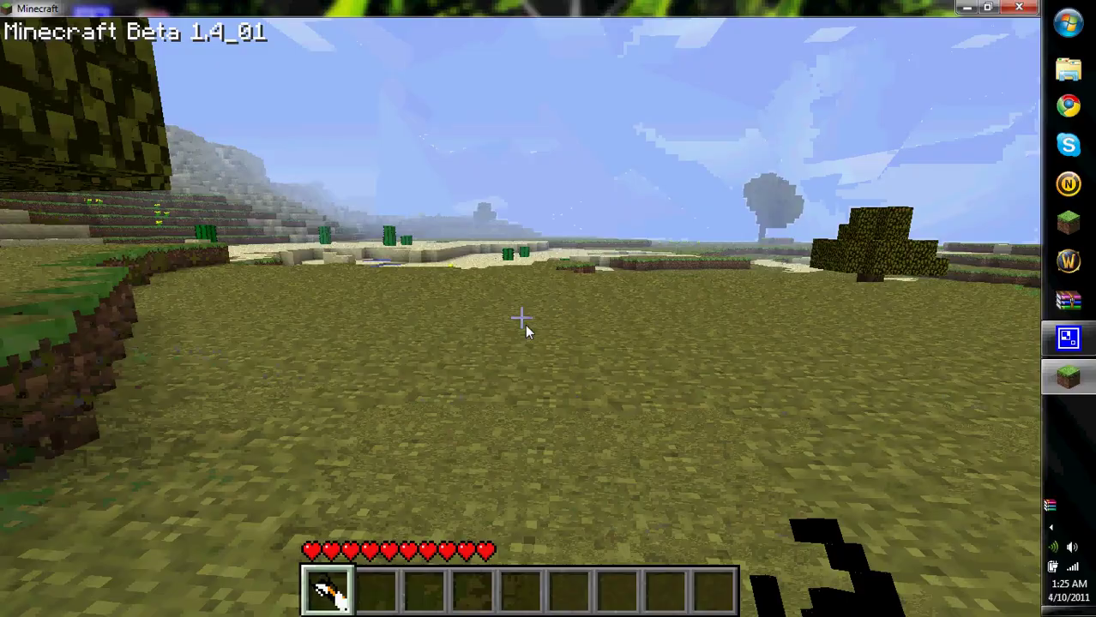
Fire an orange portal onto the ground and climb onto the grass ledges
right_click(522, 319)
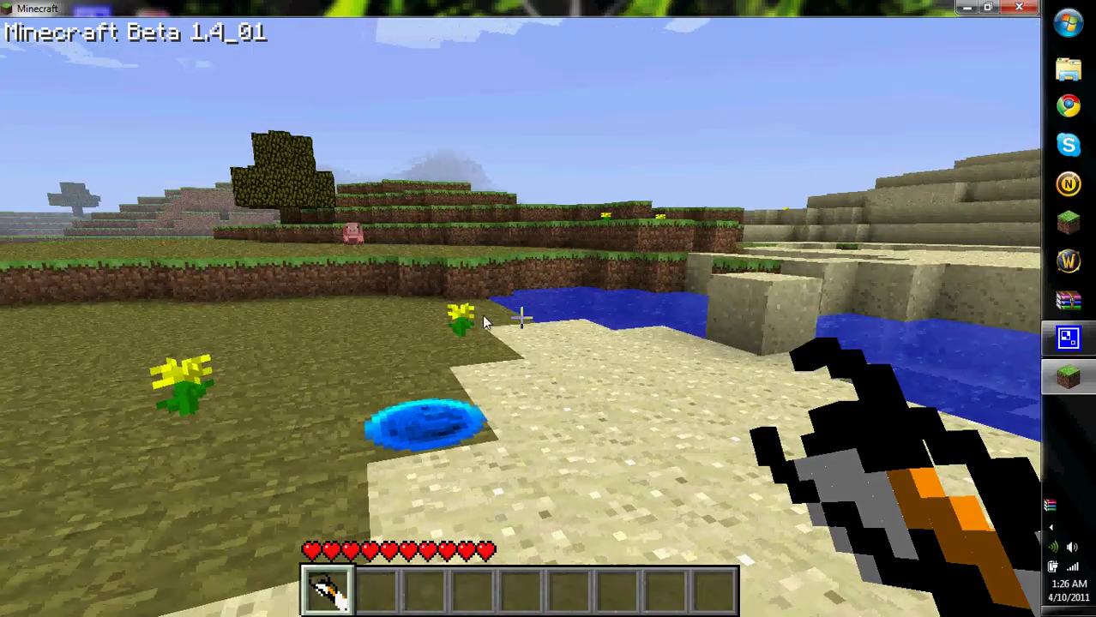
key("w")
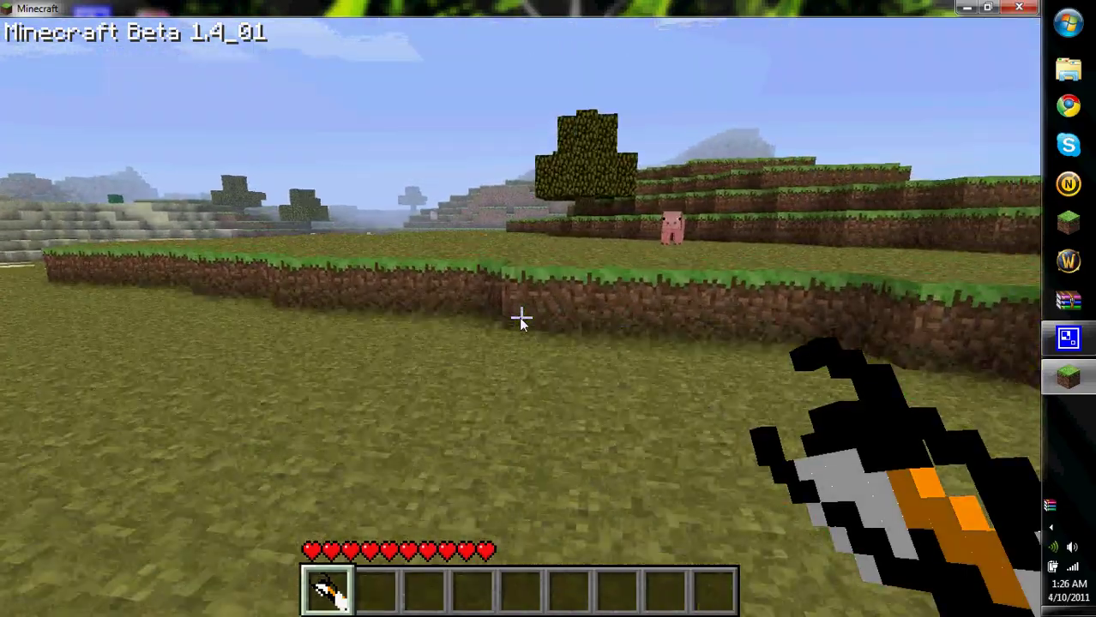
key("space")
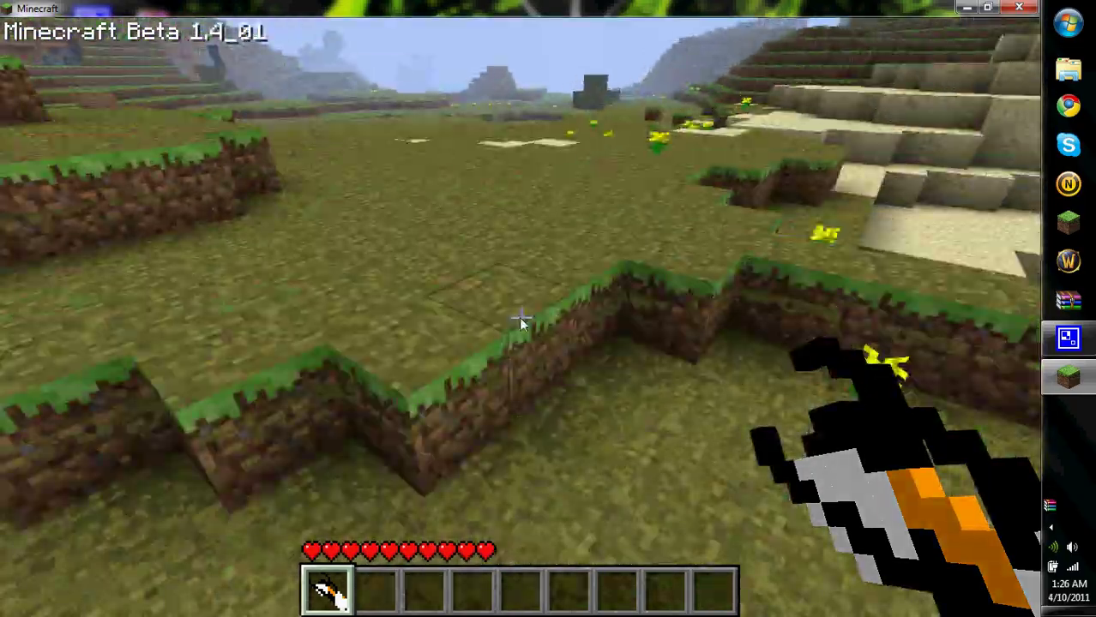
key("w")
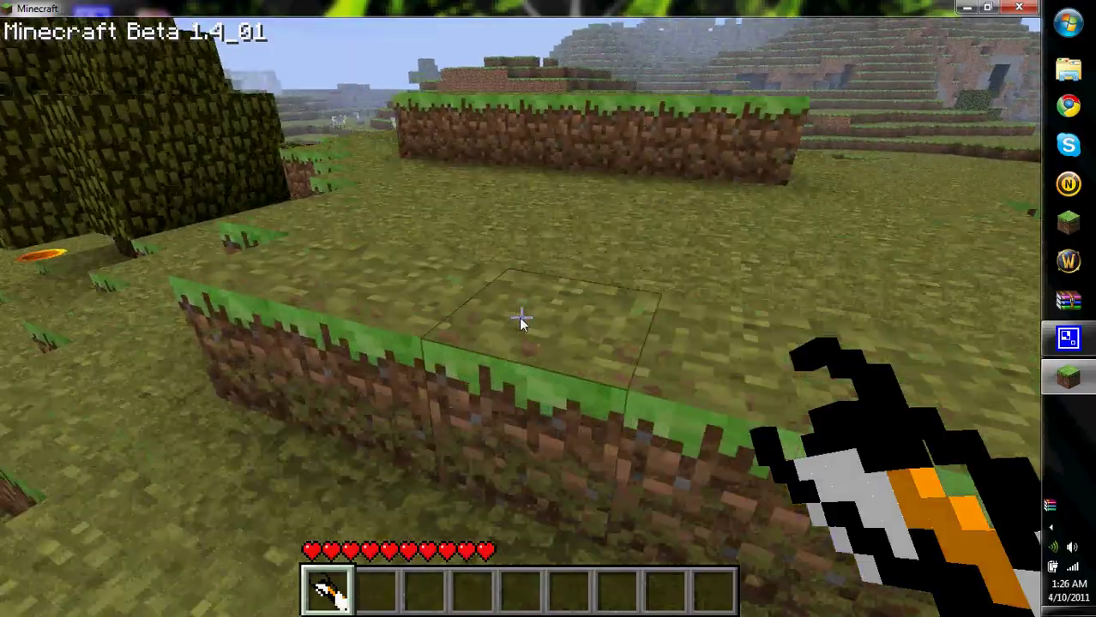
key("space")
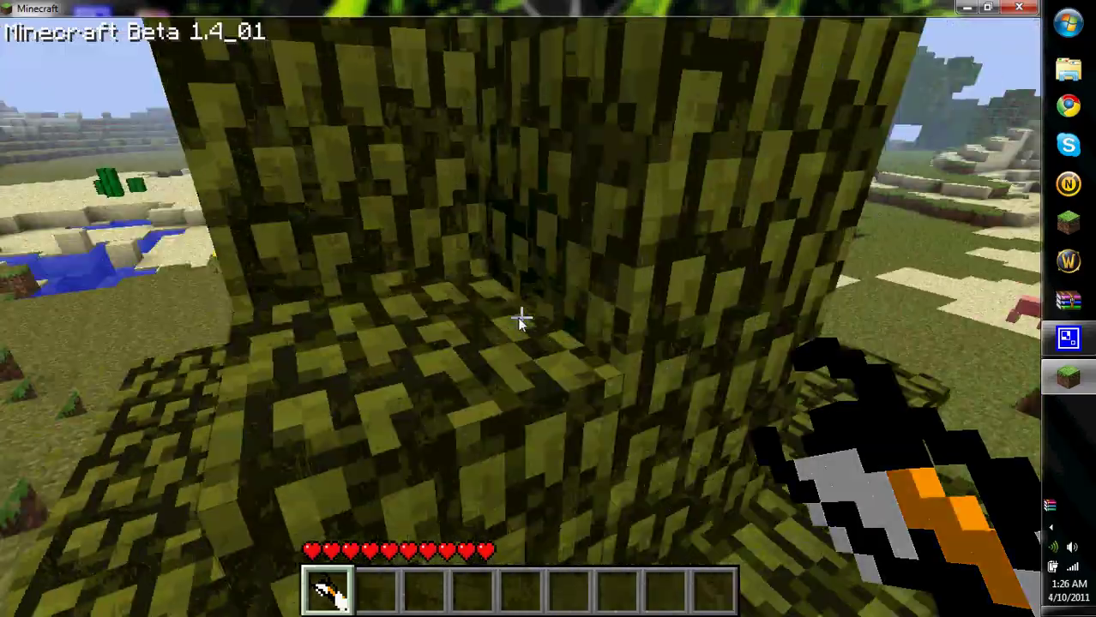
Climb the leaf blocks, fire an orange portal down at the grassland, toggle third-person view, and pause
key("space")
right_click(521, 319)
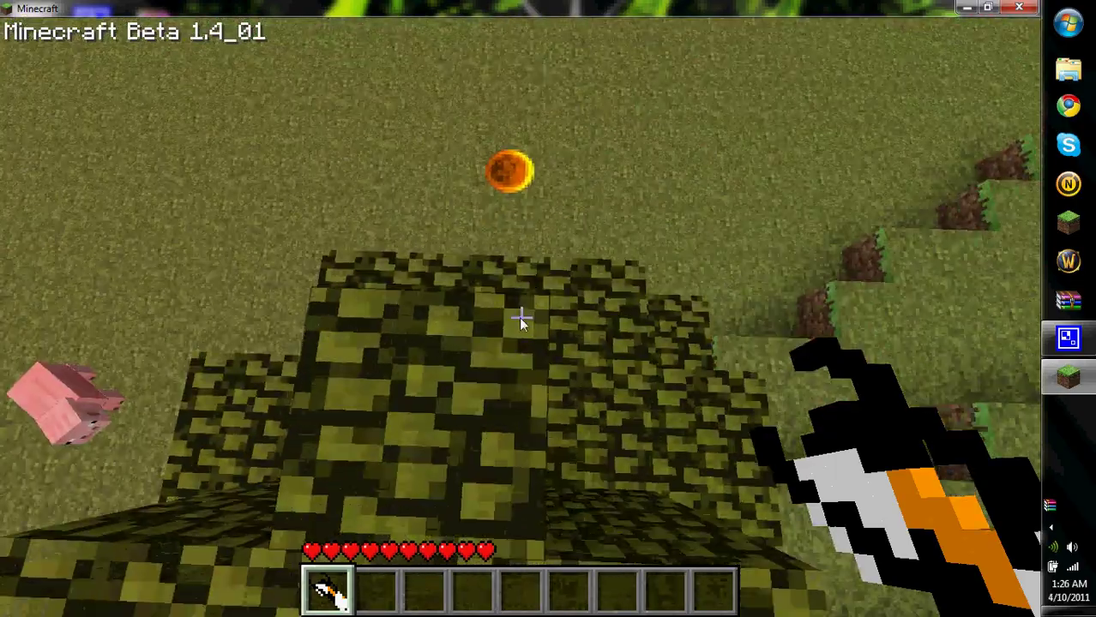
key("F5")
key("F5")
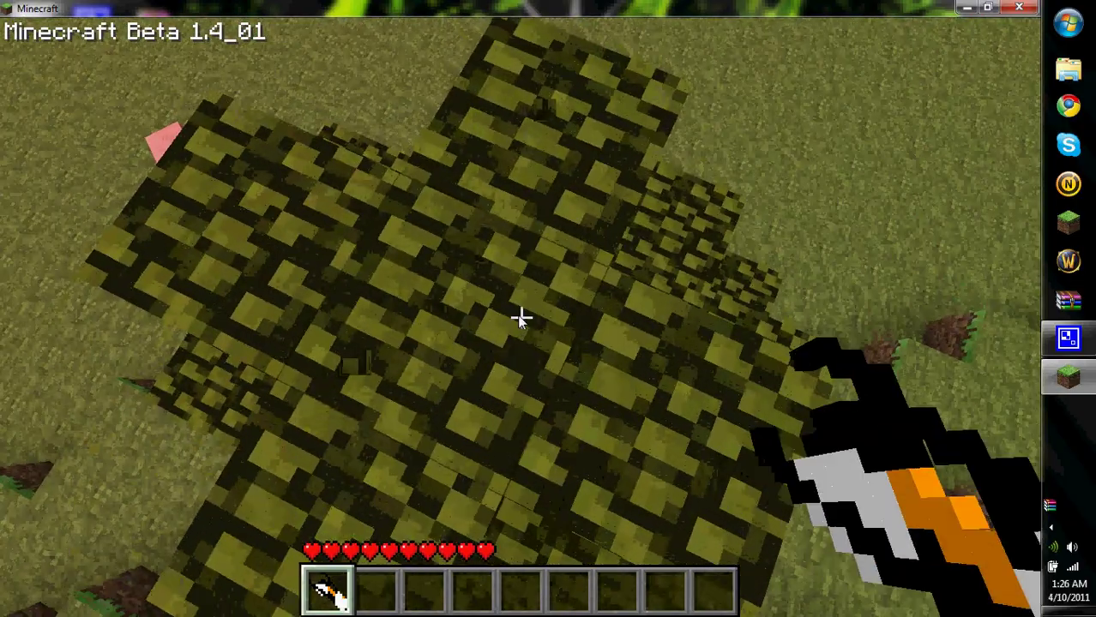
key("Escape")
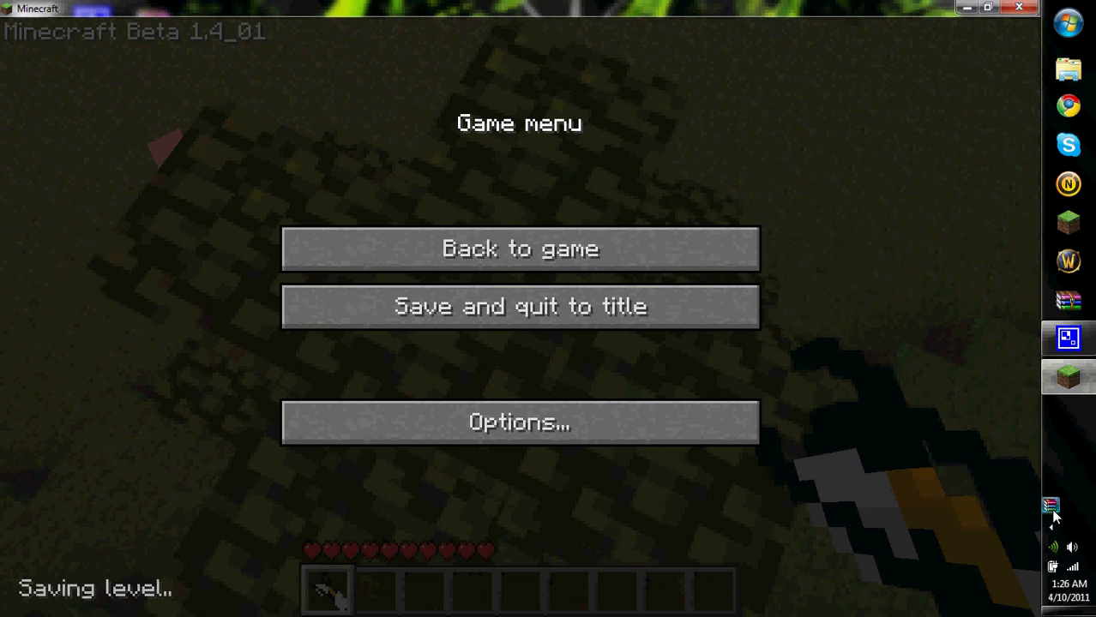
Show the CamStudio window from the tray and move it to the right of the screen
left_click(983, 526)
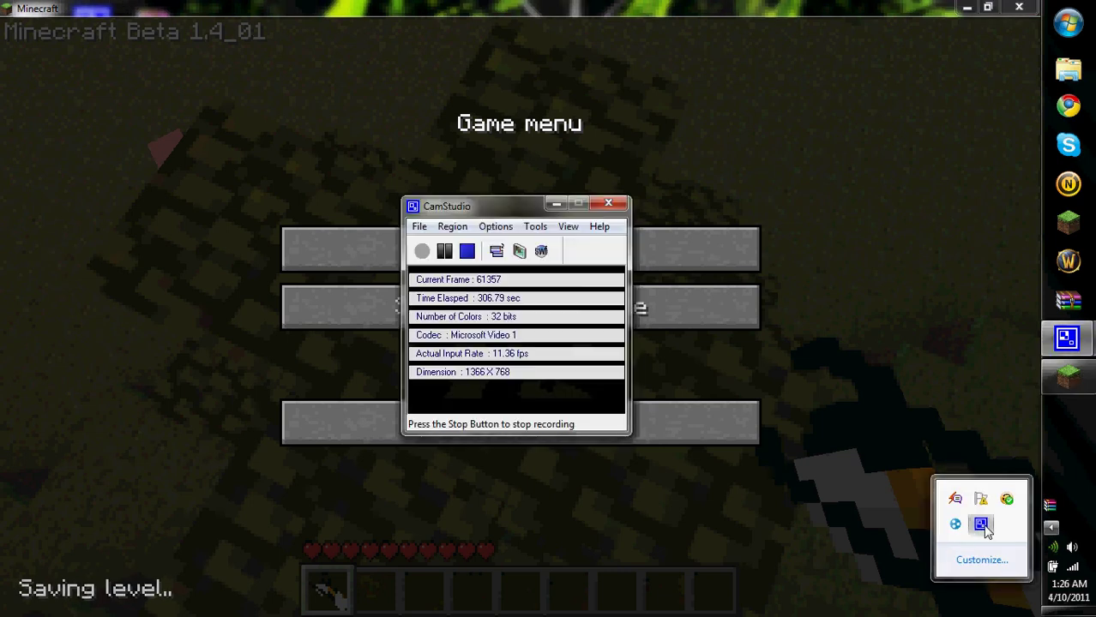
left_click_drag(448, 213, 761, 198)
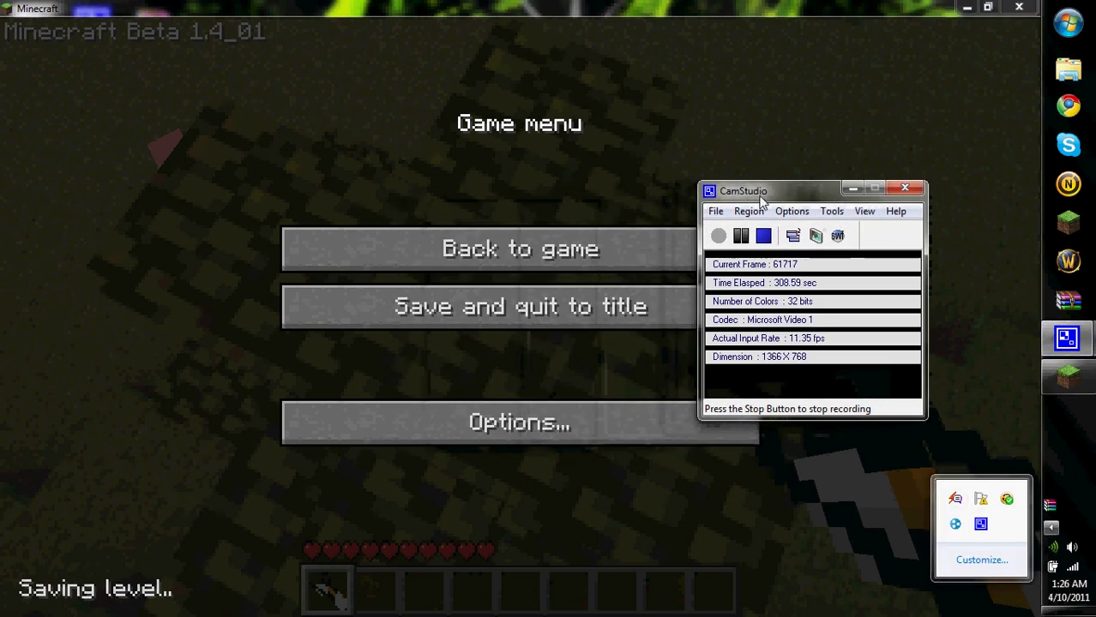